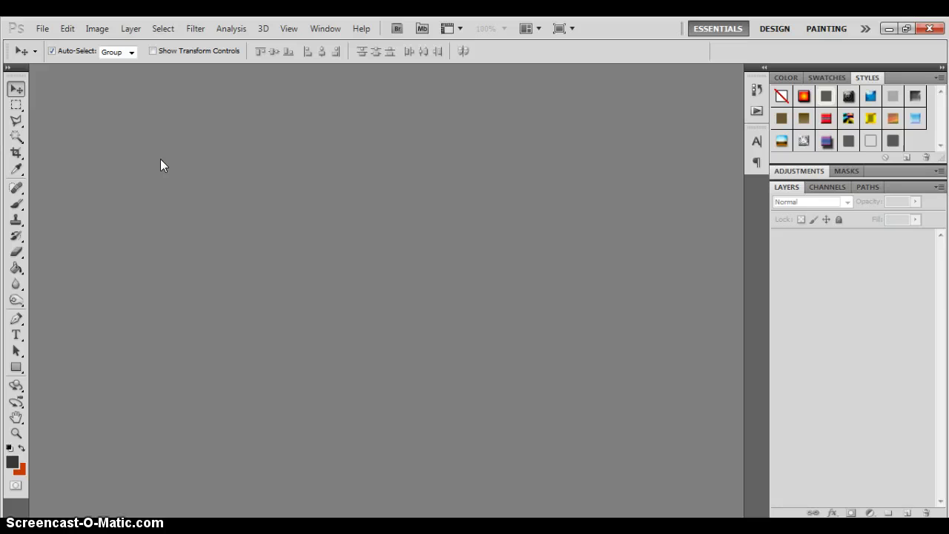
Open the 3.psd mock-up and preview its Page 1, Page 2 and Page 3 groups by hiding and showing each one
{"action": "left_click", "coordinate": [306, 261]}
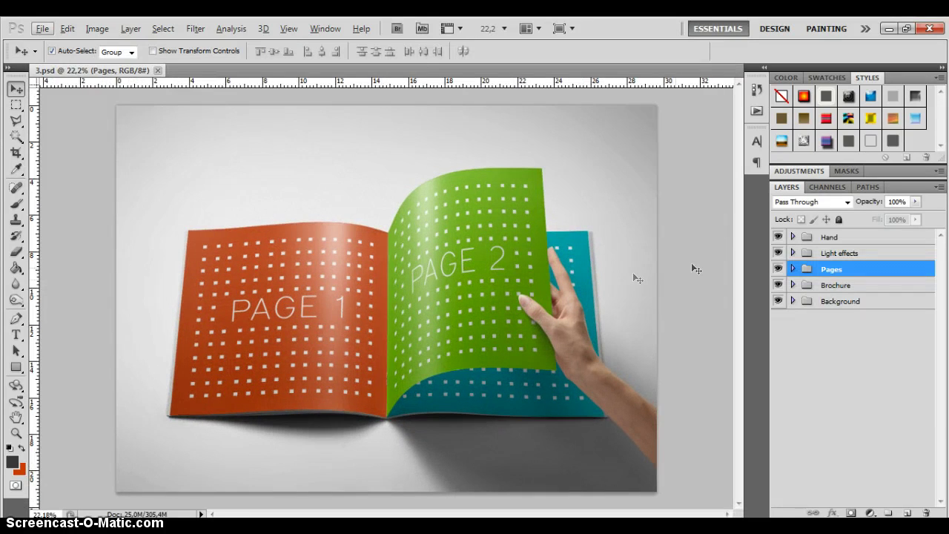
{"action": "left_click", "coordinate": [792, 269]}
{"action": "left_click", "coordinate": [777, 286]}
{"action": "left_click", "coordinate": [778, 286]}
{"action": "left_click", "coordinate": [778, 301]}
{"action": "left_click", "coordinate": [777, 301]}
{"action": "left_click", "coordinate": [778, 317]}
{"action": "left_click", "coordinate": [777, 316]}
Open the contents of the Page 1 group's smart object for editing, accepting the profile notice
{"action": "left_click", "coordinate": [803, 286]}
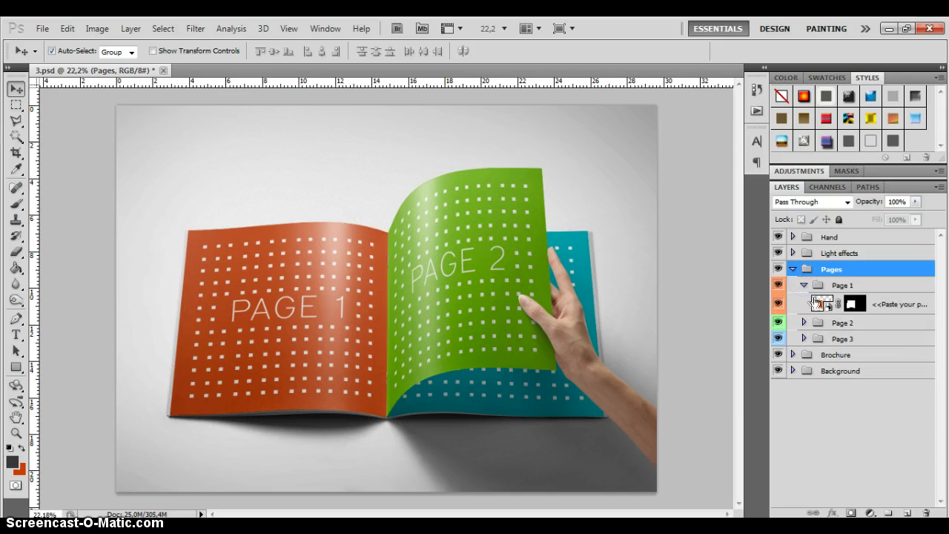
{"action": "double_click", "coordinate": [816, 303]}
{"action": "left_click", "coordinate": [326, 192]}
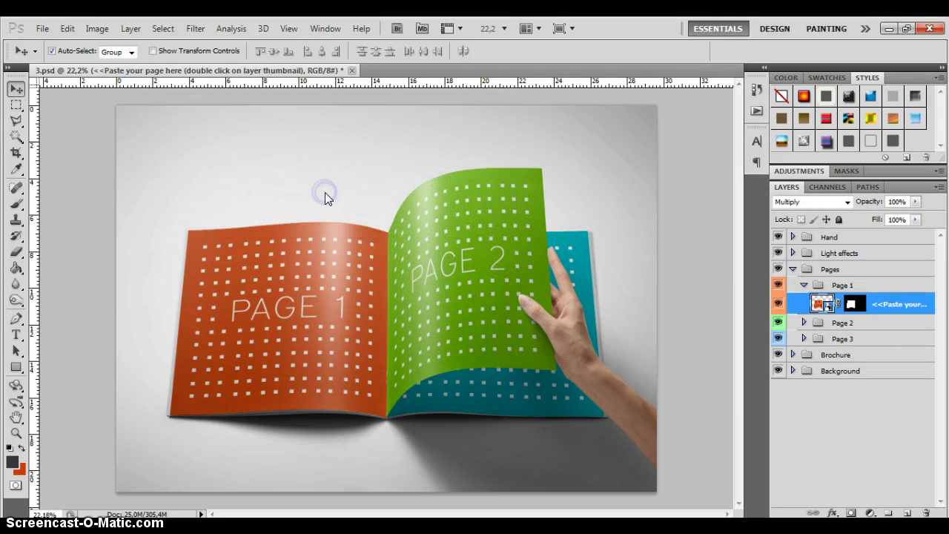
{"action": "left_click", "coordinate": [293, 271]}
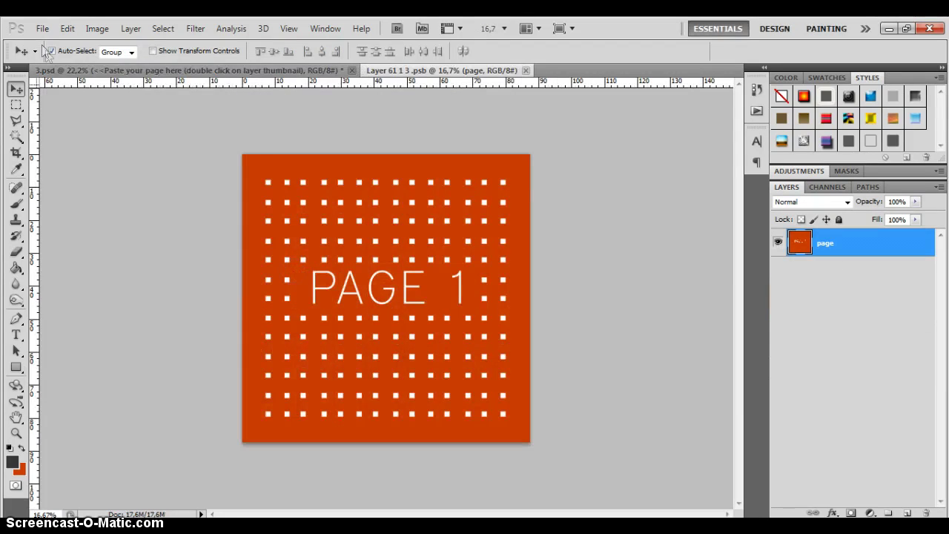
Open the image 3.jpg from the designs folder, leaving it without colour management
{"action": "left_click", "coordinate": [42, 28]}
{"action": "left_click", "coordinate": [58, 56]}
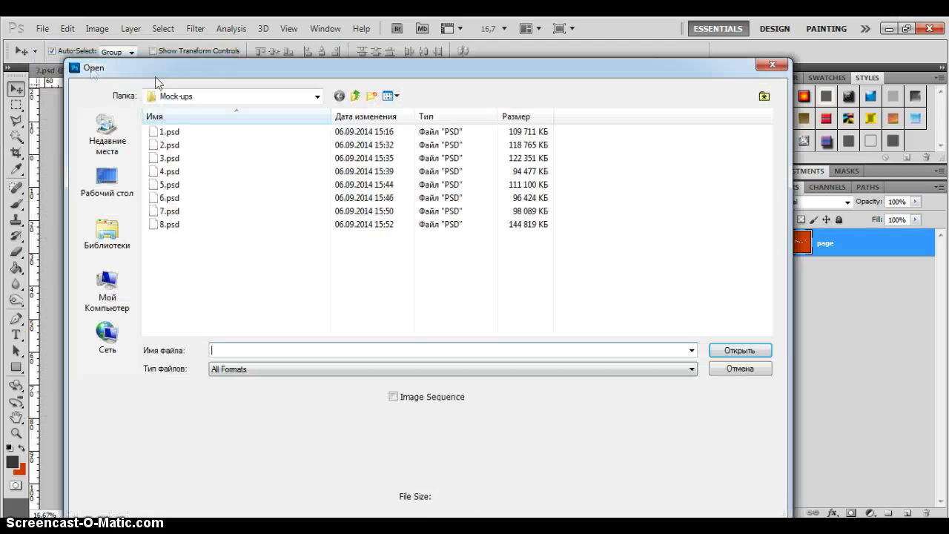
{"action": "left_click", "coordinate": [356, 96]}
{"action": "double_click", "coordinate": [244, 147]}
{"action": "double_click", "coordinate": [328, 146]}
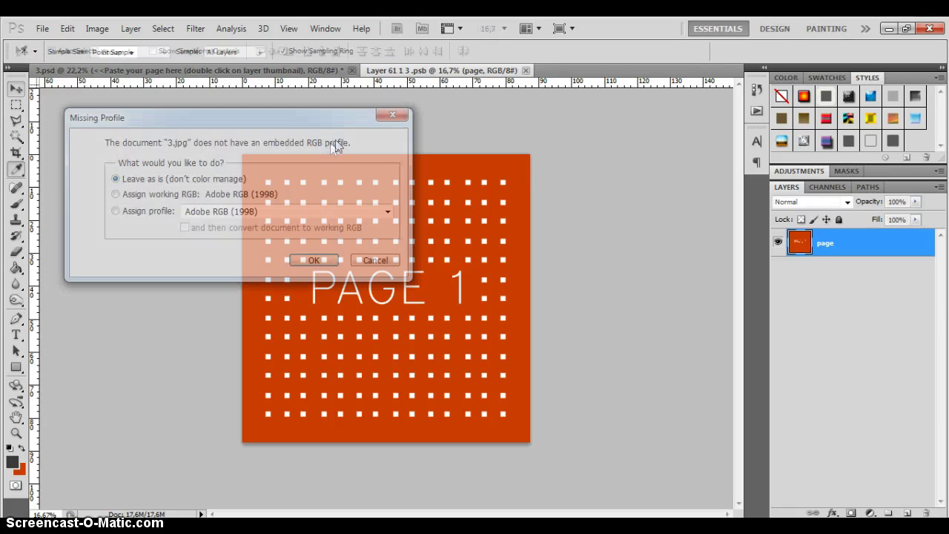
{"action": "left_click", "coordinate": [317, 257]}
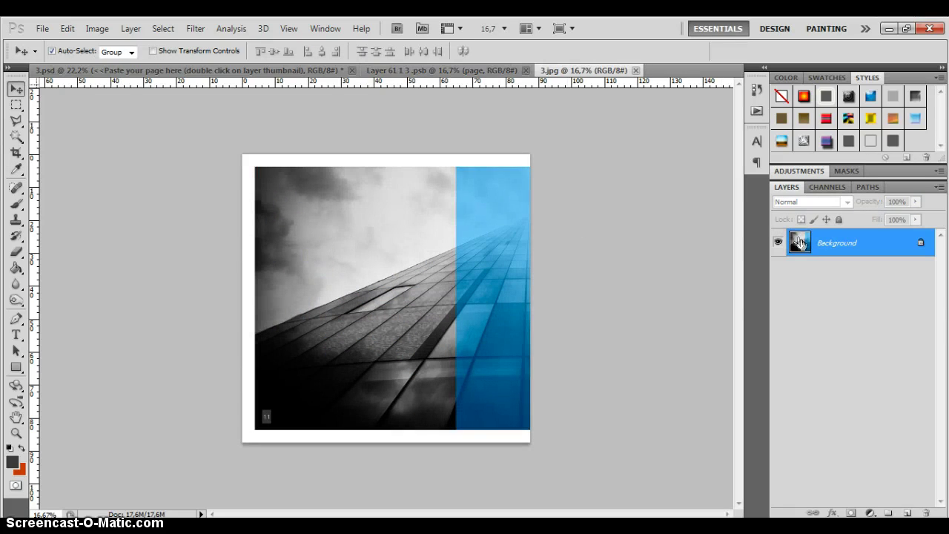
Turn the 3.jpg background into a regular layer, copy the whole image, and close the file without saving
{"action": "double_click", "coordinate": [800, 243]}
{"action": "left_click", "coordinate": [581, 182]}
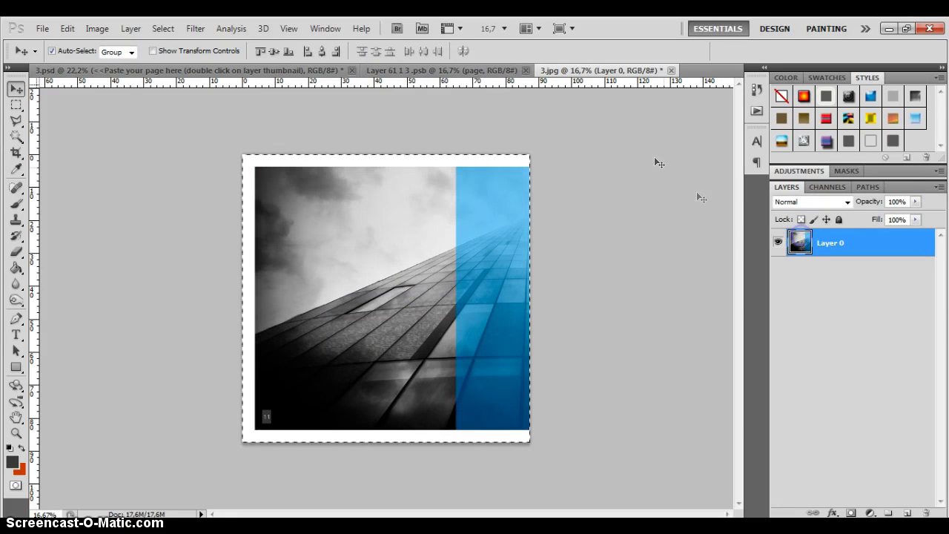
{"action": "left_click", "coordinate": [671, 70]}
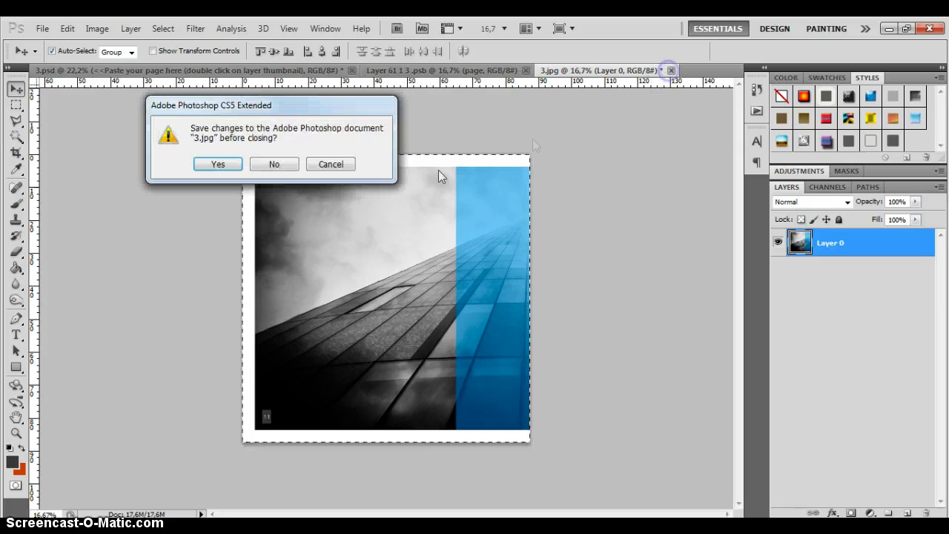
{"action": "left_click", "coordinate": [267, 166]}
Paste the building image above the orange page layer, hide that layer, and save and close the Page 1 smart object
{"action": "key", "text": "ctrl+v"}
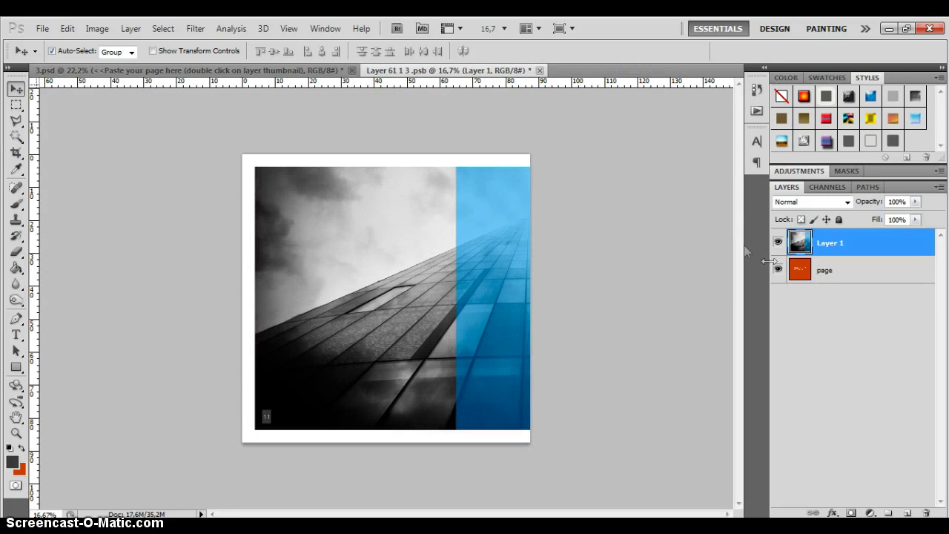
{"action": "left_click", "coordinate": [539, 70]}
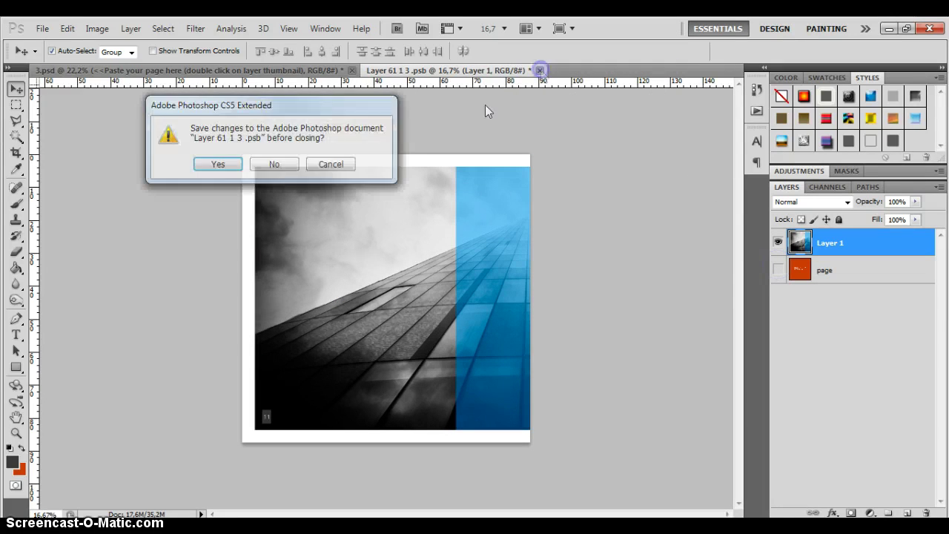
{"action": "left_click", "coordinate": [226, 159]}
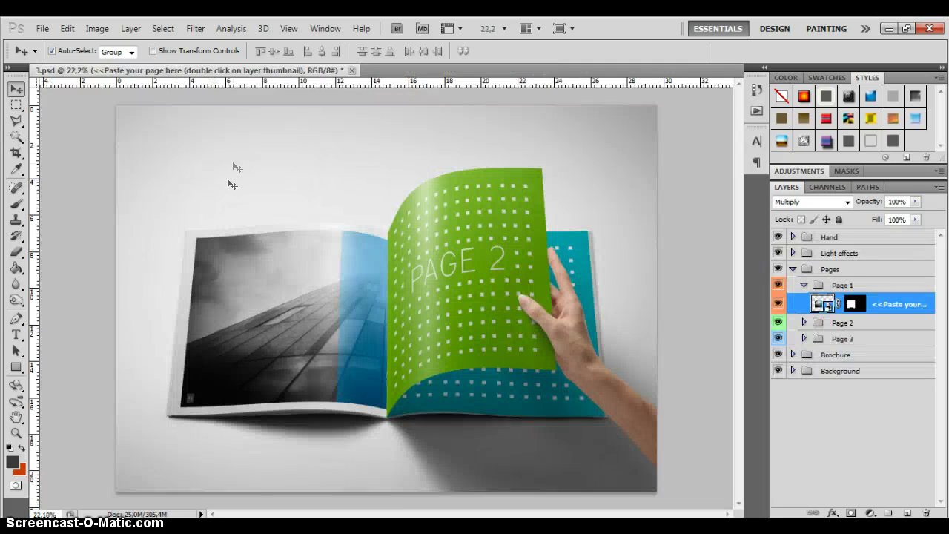
Collapse the Page 1 group and open the contents of the Page 2 group's smart object for editing
{"action": "left_click", "coordinate": [804, 285]}
{"action": "left_click", "coordinate": [803, 322]}
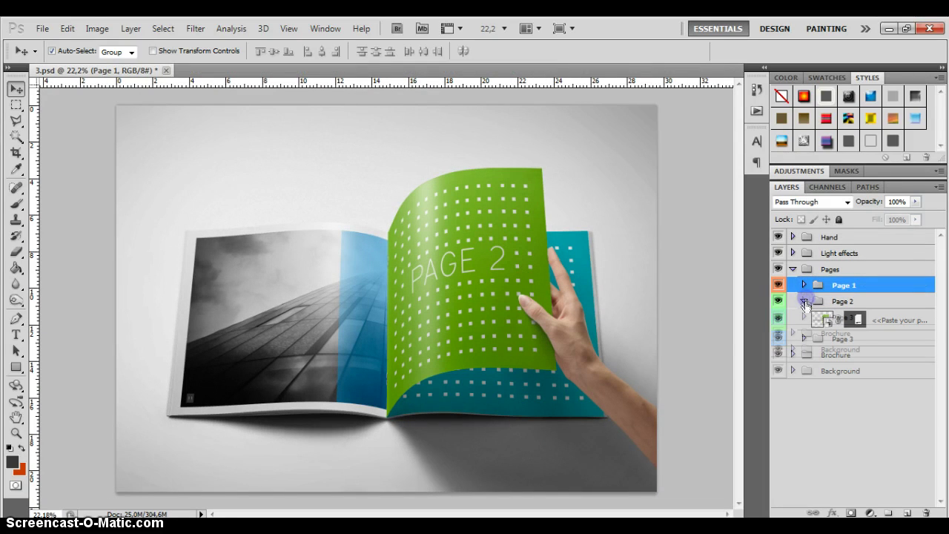
{"action": "double_click", "coordinate": [819, 320]}
{"action": "left_click", "coordinate": [328, 190]}
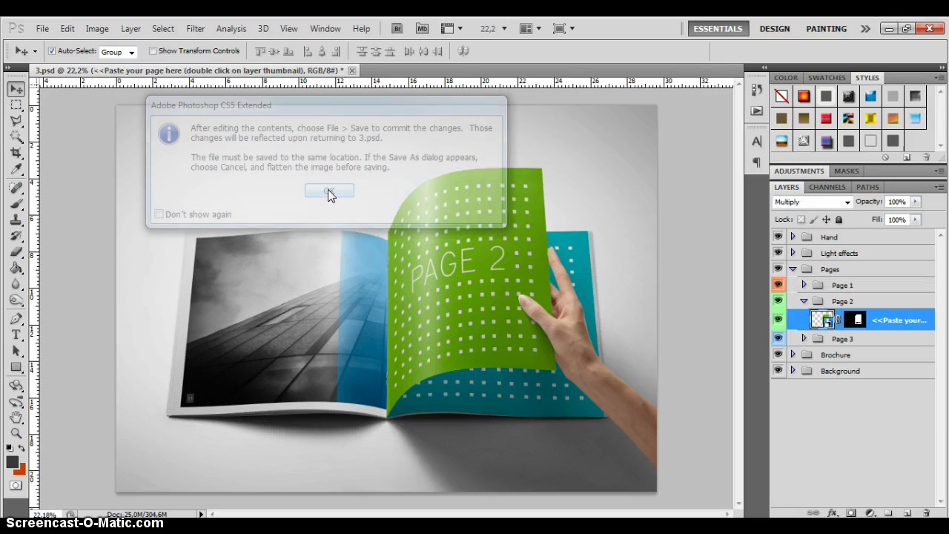
{"action": "left_click", "coordinate": [301, 269]}
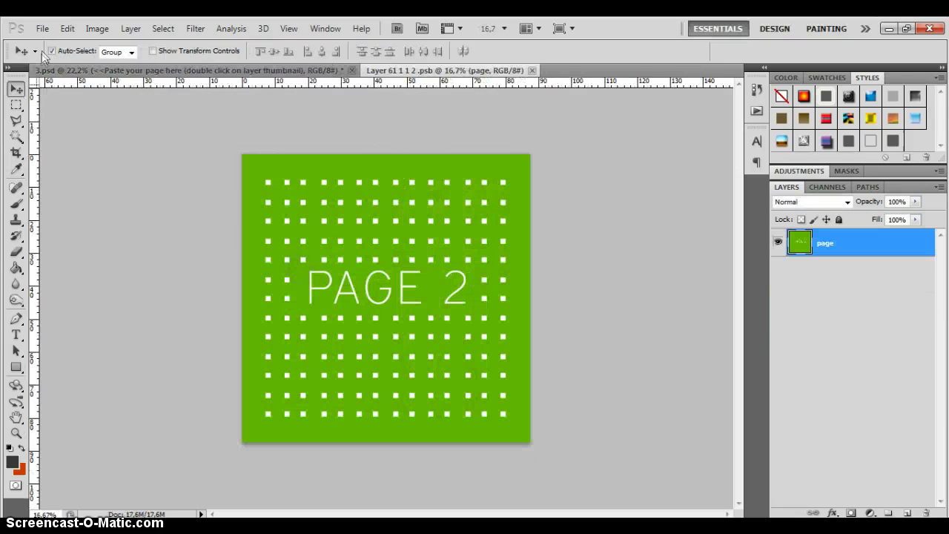
Open the image 4.jpg from the designs folder, leaving it without colour management
{"action": "left_click", "coordinate": [42, 29]}
{"action": "left_click", "coordinate": [50, 57]}
{"action": "double_click", "coordinate": [416, 155]}
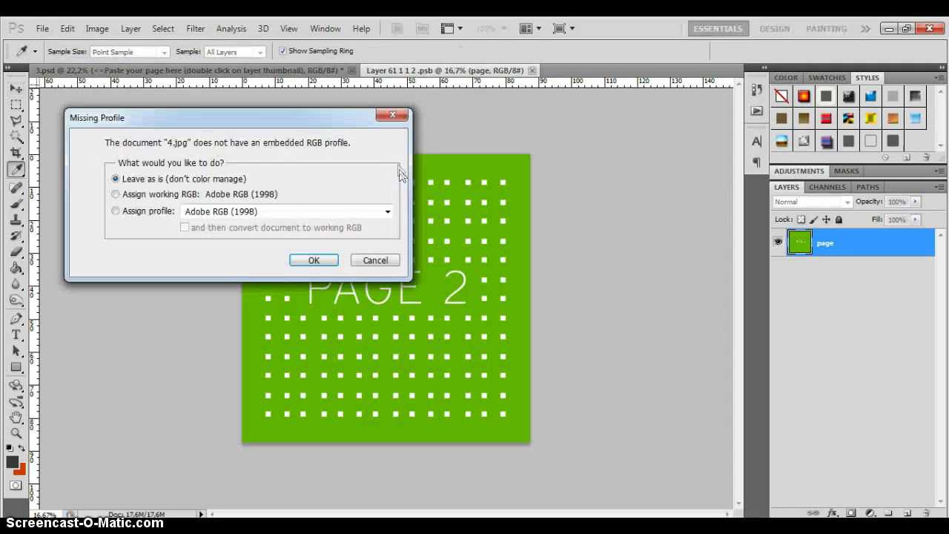
{"action": "left_click", "coordinate": [302, 259]}
Turn the 4.jpg background into a regular layer, copy the whole image, and close the file without saving
{"action": "double_click", "coordinate": [799, 242]}
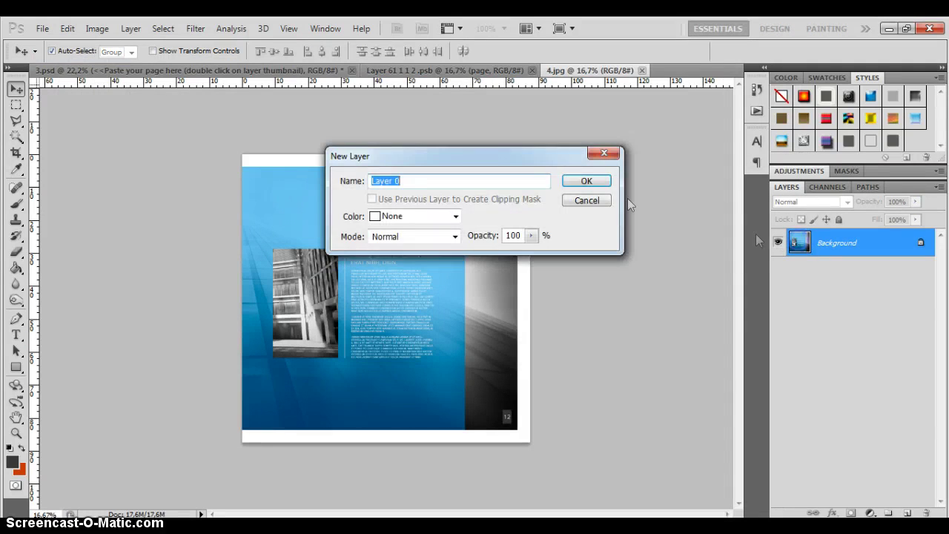
{"action": "left_click", "coordinate": [588, 180]}
{"action": "left_click", "coordinate": [802, 249], "text": "ctrl"}
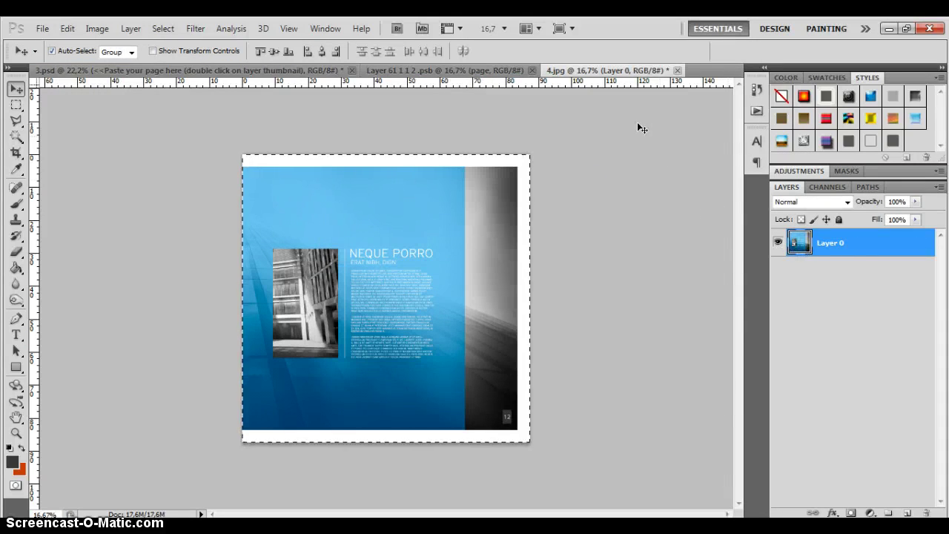
{"action": "left_click", "coordinate": [677, 69]}
{"action": "left_click", "coordinate": [274, 164]}
Paste the copied page design above the green page layer, hide that layer, and save and close the Page 2 smart object
{"action": "key", "text": "ctrl+v"}
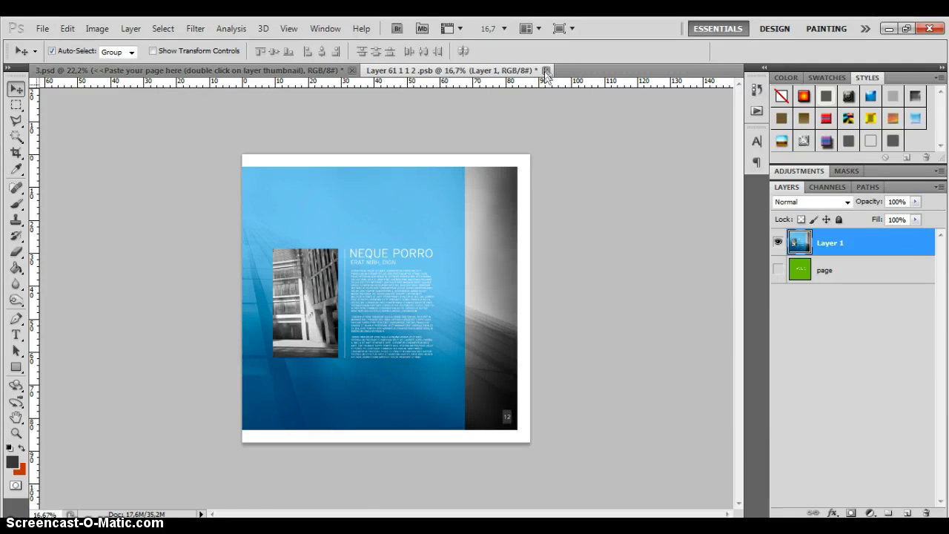
{"action": "left_click", "coordinate": [546, 70]}
{"action": "left_click", "coordinate": [236, 164]}
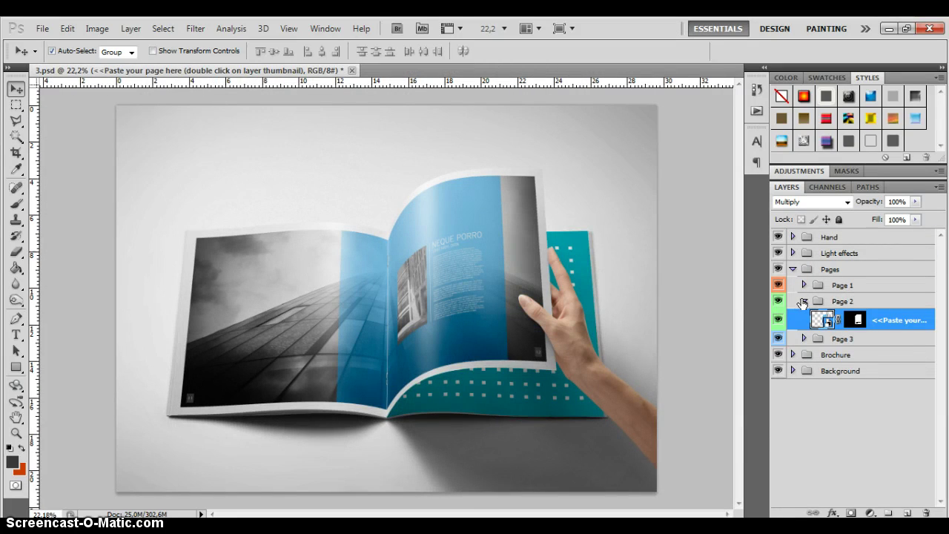
Collapse the Page 2 group and open the Page 3 smart object's contents, leaving them without colour management
{"action": "left_click", "coordinate": [803, 302]}
{"action": "left_click", "coordinate": [803, 317]}
{"action": "double_click", "coordinate": [815, 336]}
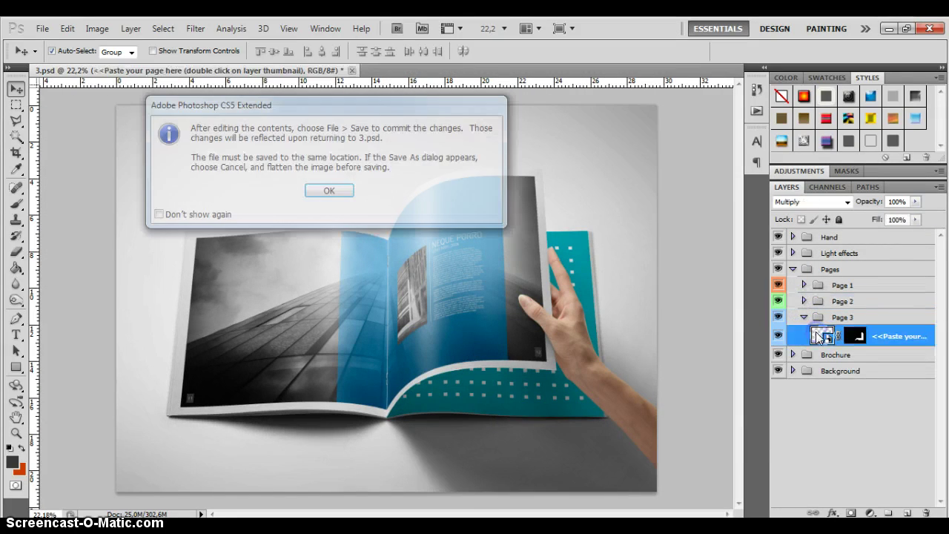
{"action": "left_click", "coordinate": [329, 189]}
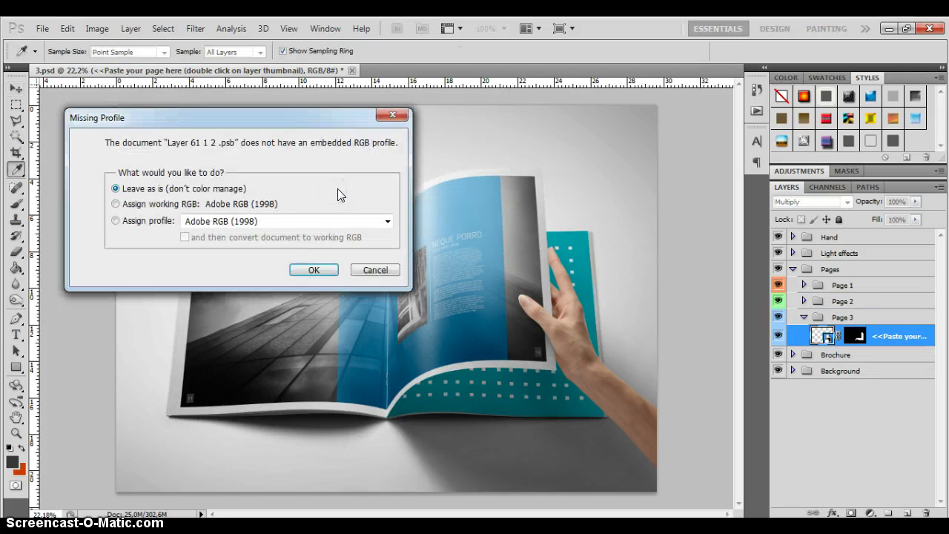
{"action": "left_click", "coordinate": [313, 269]}
Open the image 6.jpg from the designs folder, leaving it without colour management
{"action": "left_click", "coordinate": [43, 28]}
{"action": "left_click", "coordinate": [56, 58]}
{"action": "double_click", "coordinate": [540, 166]}
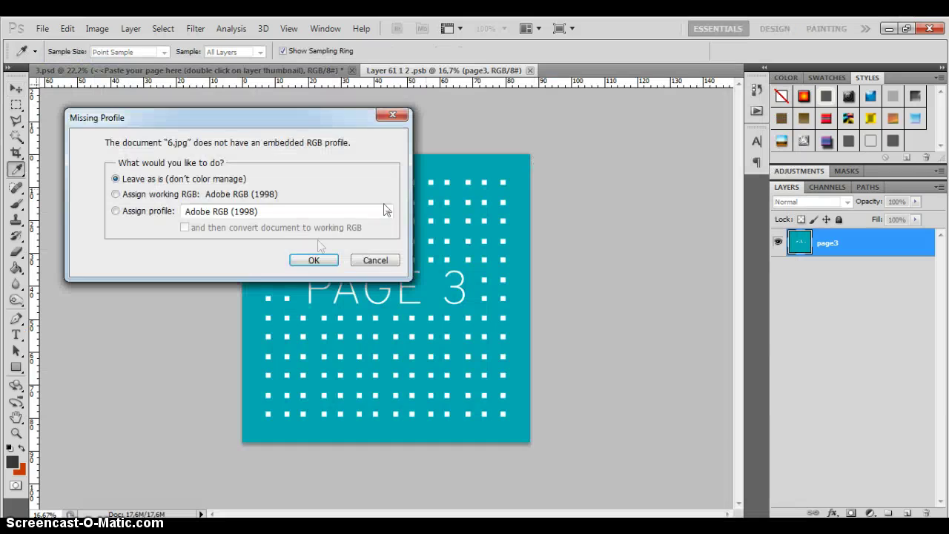
{"action": "left_click", "coordinate": [299, 260]}
Turn the 6.jpg background into a regular layer, copy the whole image, and close the file without saving
{"action": "double_click", "coordinate": [798, 242]}
{"action": "left_click", "coordinate": [585, 178]}
{"action": "left_click", "coordinate": [799, 242], "text": "ctrl"}
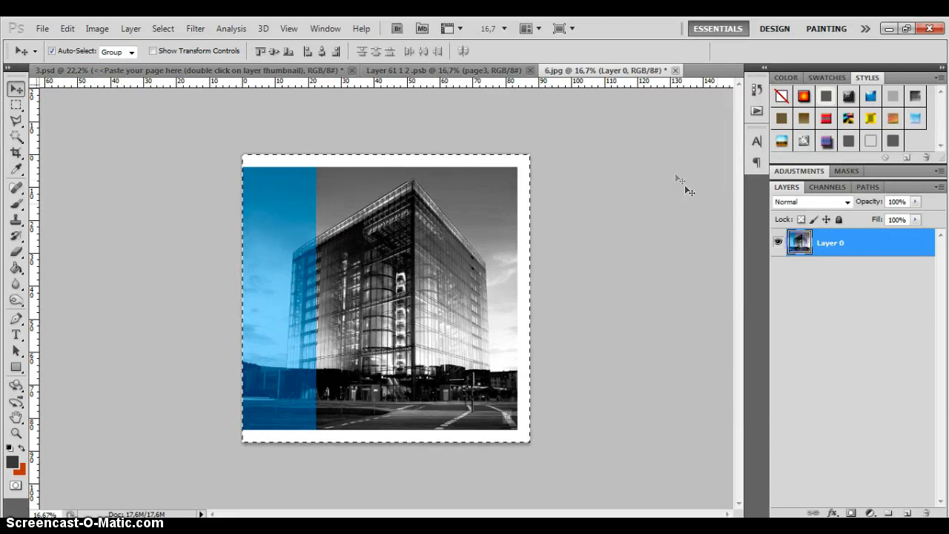
{"action": "left_click", "coordinate": [675, 70]}
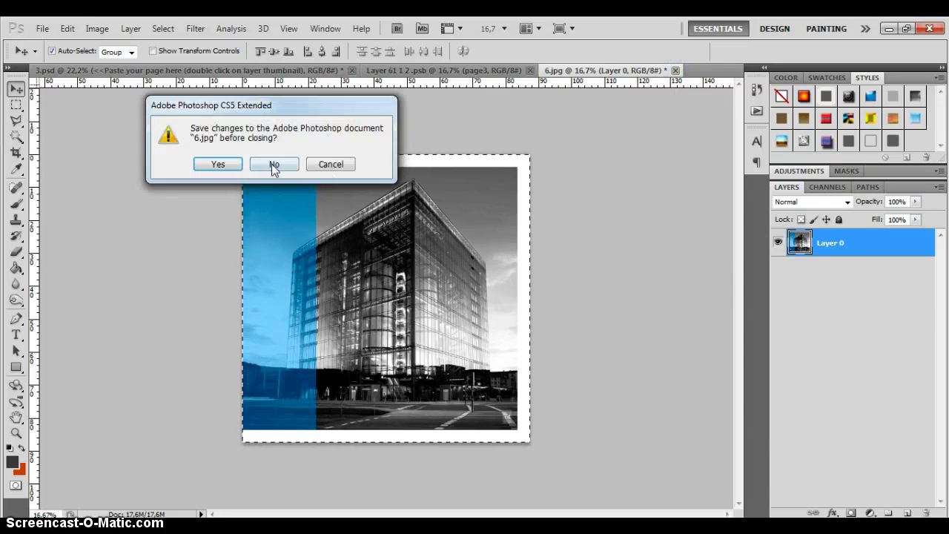
{"action": "left_click", "coordinate": [274, 166]}
Paste the glass building image above the page3 layer, and save and close the Page 3 smart object
{"action": "key", "text": "ctrl+v"}
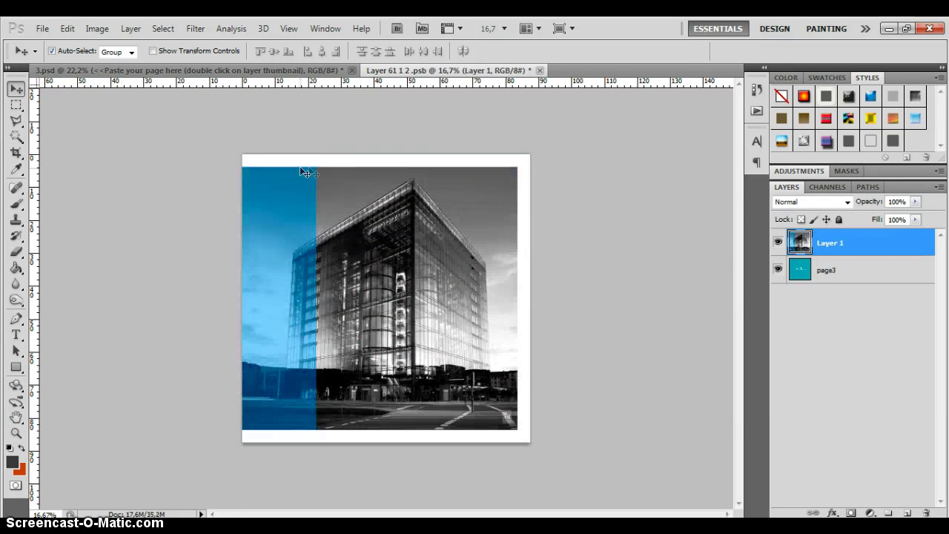
{"action": "left_click", "coordinate": [540, 71]}
{"action": "left_click", "coordinate": [236, 164]}
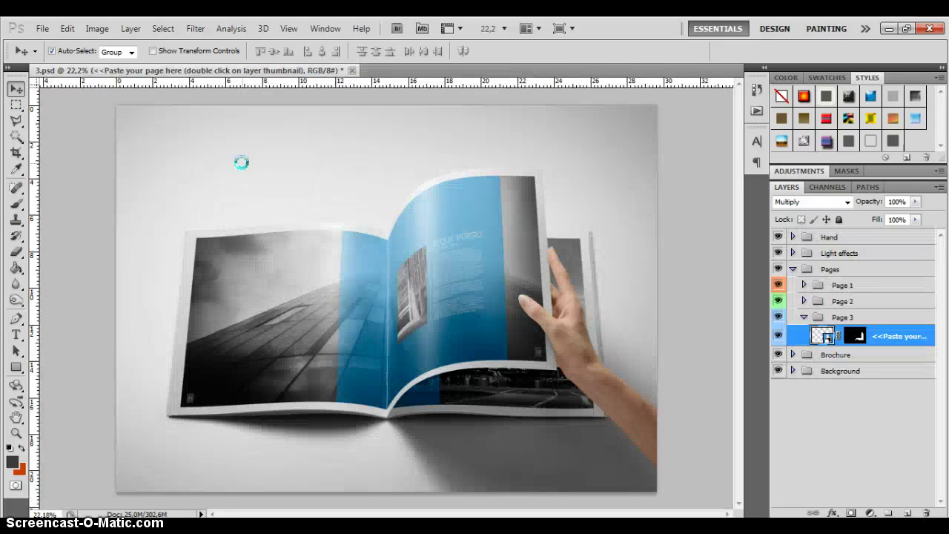
Collapse the Page 3 and Pages groups, and preview the Hand and Light effects groups by hiding and showing each
{"action": "left_click", "coordinate": [804, 317]}
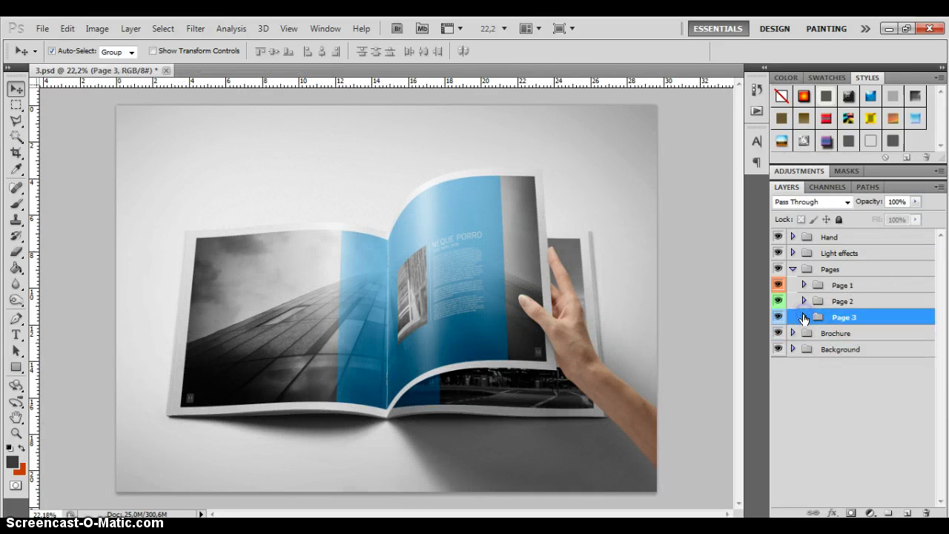
{"action": "left_click", "coordinate": [792, 268]}
{"action": "scroll", "coordinate": [448, 334], "scroll_direction": "up", "scroll_amount": 1}
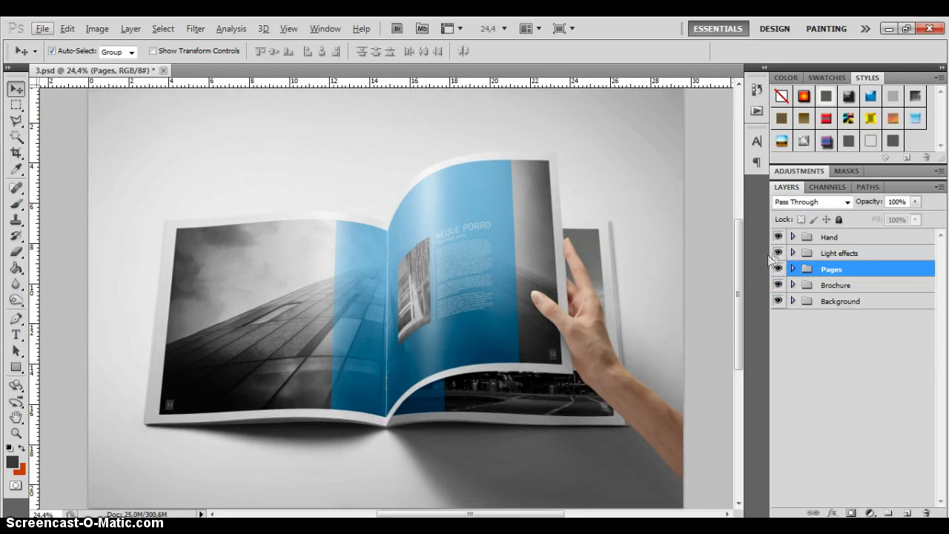
{"action": "left_click", "coordinate": [777, 237]}
{"action": "left_click", "coordinate": [777, 237]}
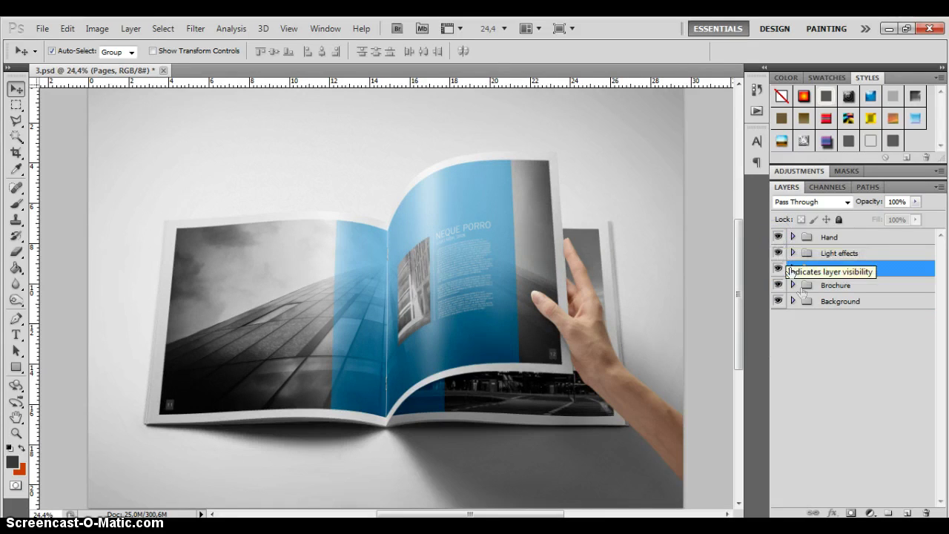
{"action": "left_click", "coordinate": [777, 252]}
{"action": "left_click", "coordinate": [777, 253]}
{"action": "left_click", "coordinate": [777, 253]}
{"action": "left_click", "coordinate": [778, 252]}
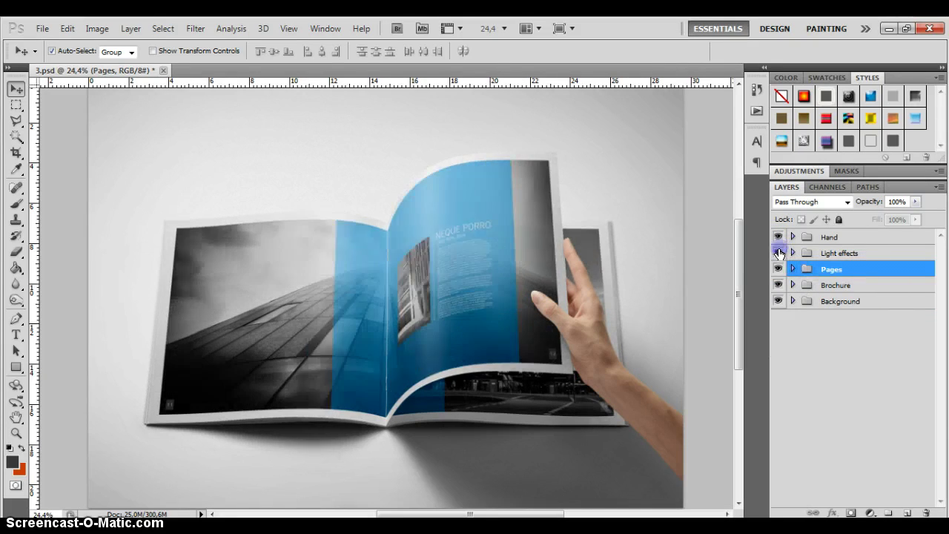
Expand the Background group and open the contents of the Background Smart object for editing
{"action": "left_click", "coordinate": [792, 301]}
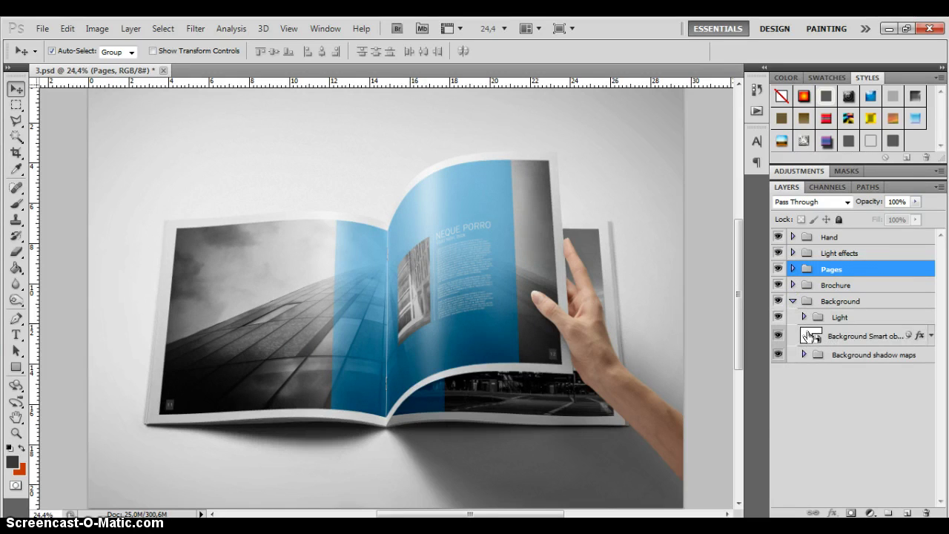
{"action": "double_click", "coordinate": [811, 335]}
{"action": "left_click", "coordinate": [333, 193]}
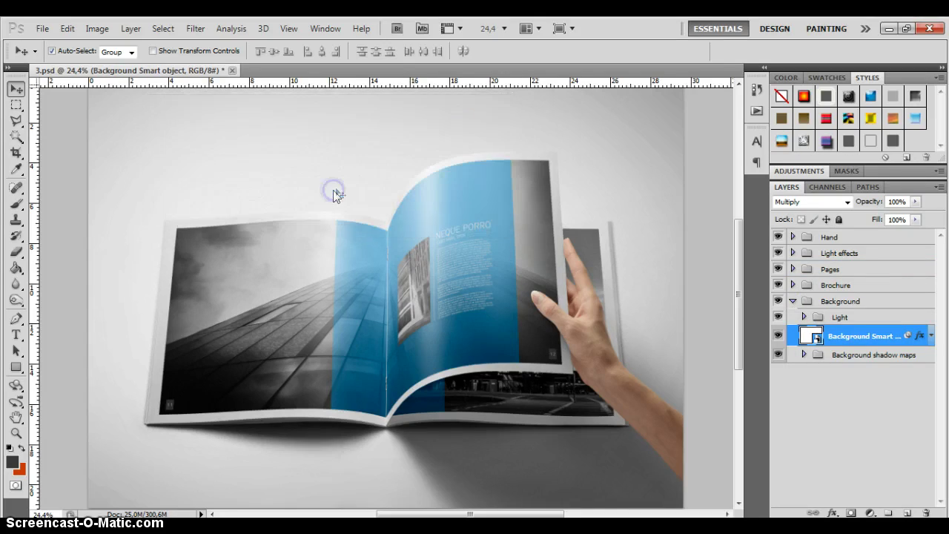
Place the Wooden Surface image from the background textures folder above the White layer, and save and close the smart object
{"action": "left_click", "coordinate": [38, 29]}
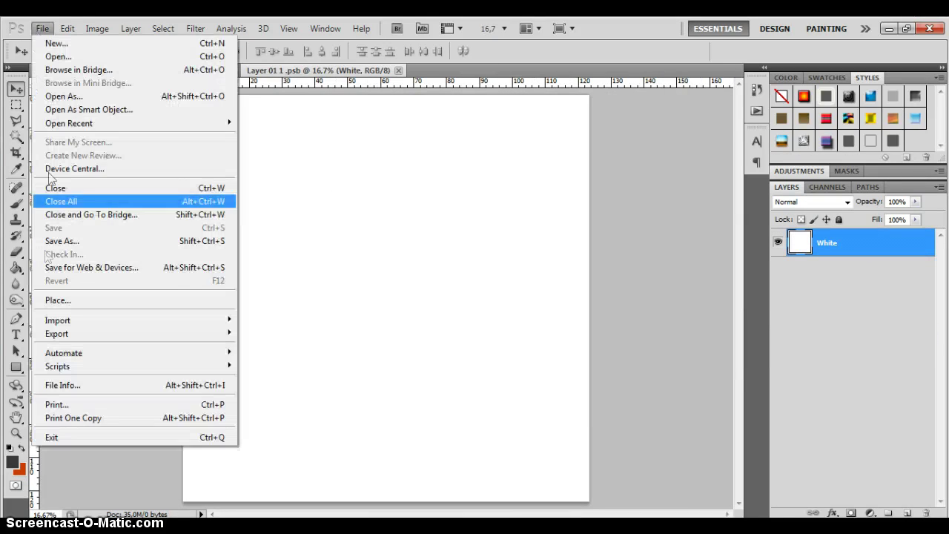
{"action": "left_click", "coordinate": [44, 299]}
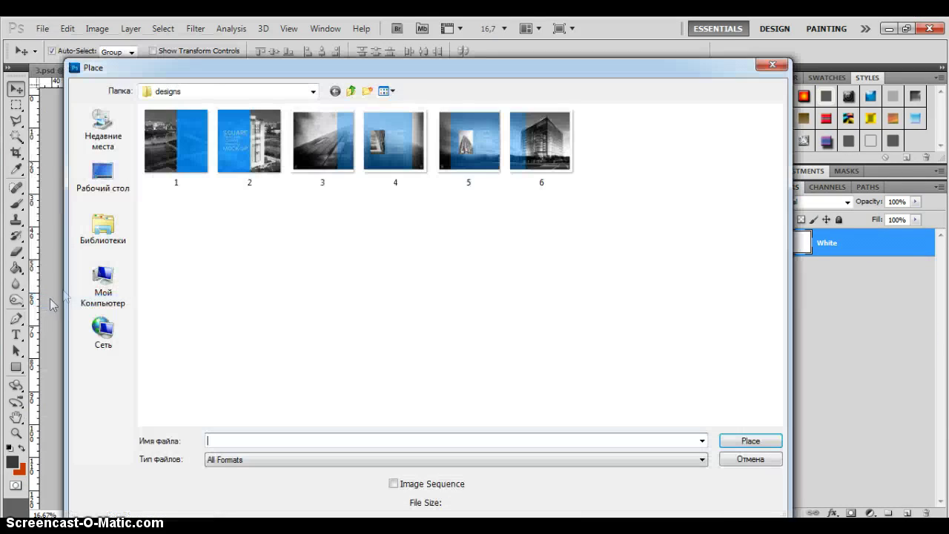
{"action": "left_click", "coordinate": [351, 91]}
{"action": "double_click", "coordinate": [182, 145]}
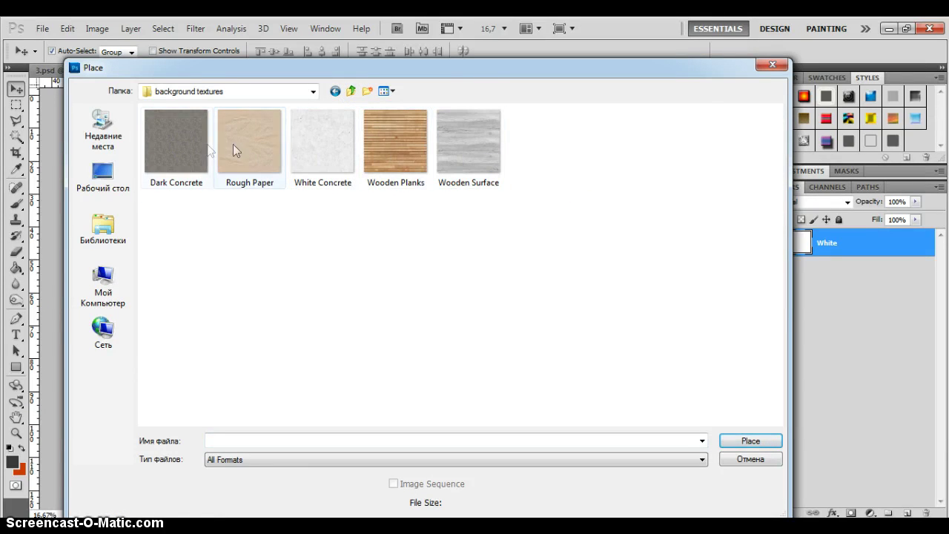
{"action": "double_click", "coordinate": [464, 141]}
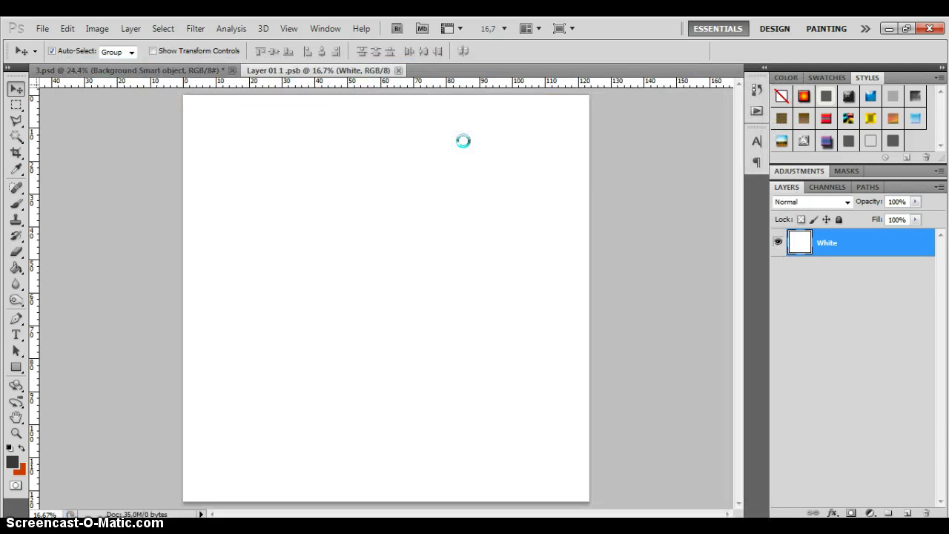
{"action": "key", "text": "Return"}
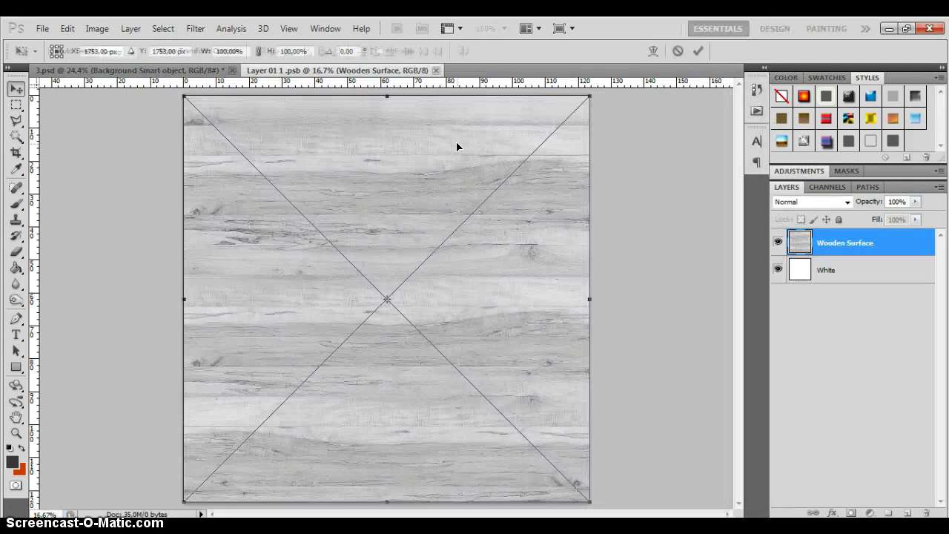
{"action": "left_click", "coordinate": [442, 69]}
{"action": "left_click", "coordinate": [216, 165]}
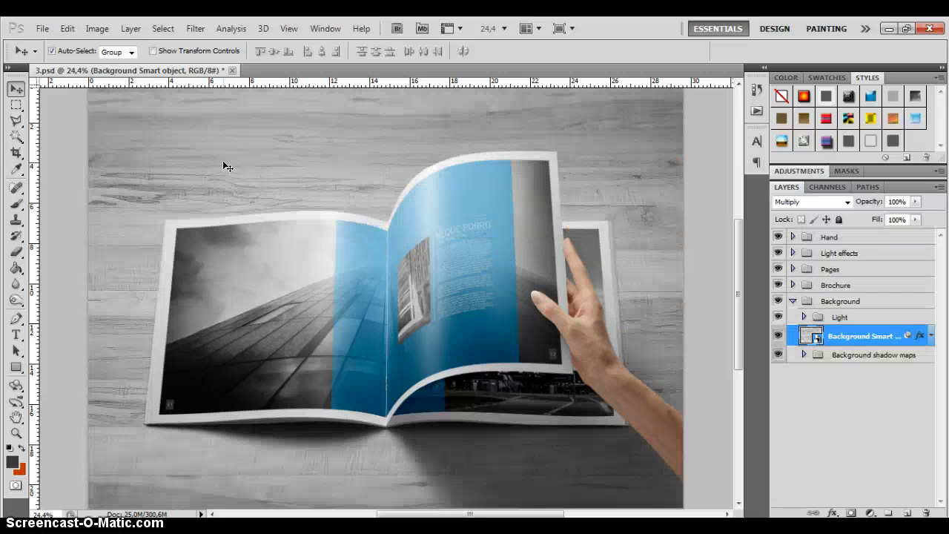
Expand the Background shadow maps group, hide the Background Smart object, and preview the Light, Gray and Dark maps one at a time
{"action": "key", "text": "ctrl+0"}
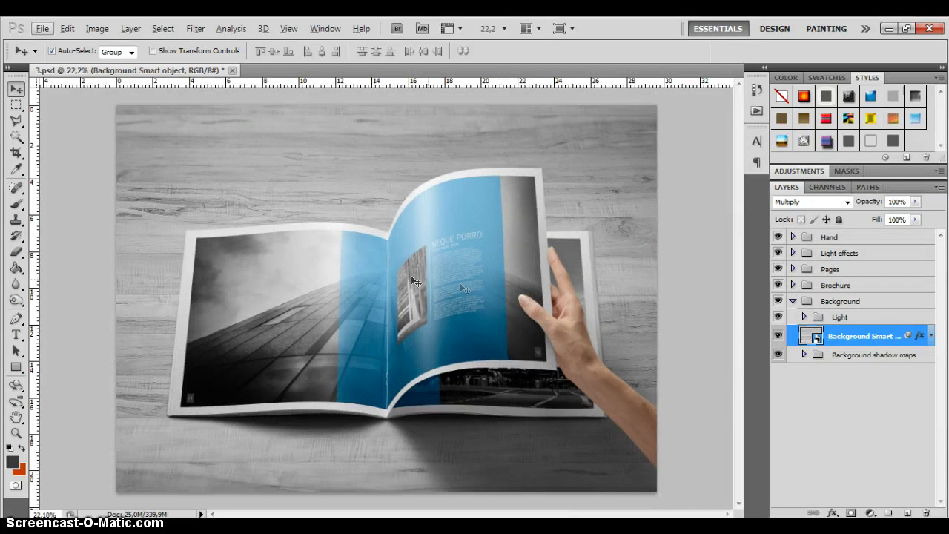
{"action": "left_click", "coordinate": [804, 355]}
{"action": "left_click", "coordinate": [778, 336]}
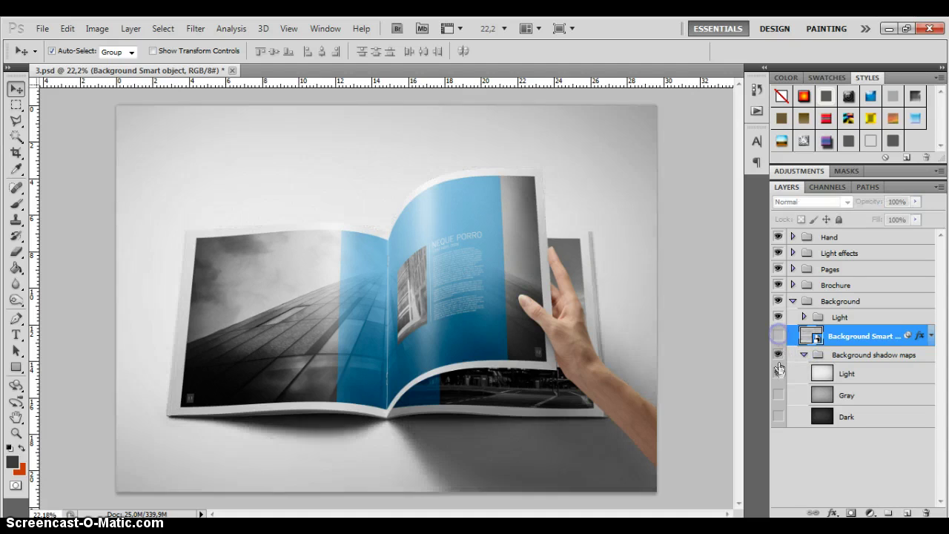
{"action": "left_click", "coordinate": [778, 374]}
{"action": "left_click", "coordinate": [778, 391]}
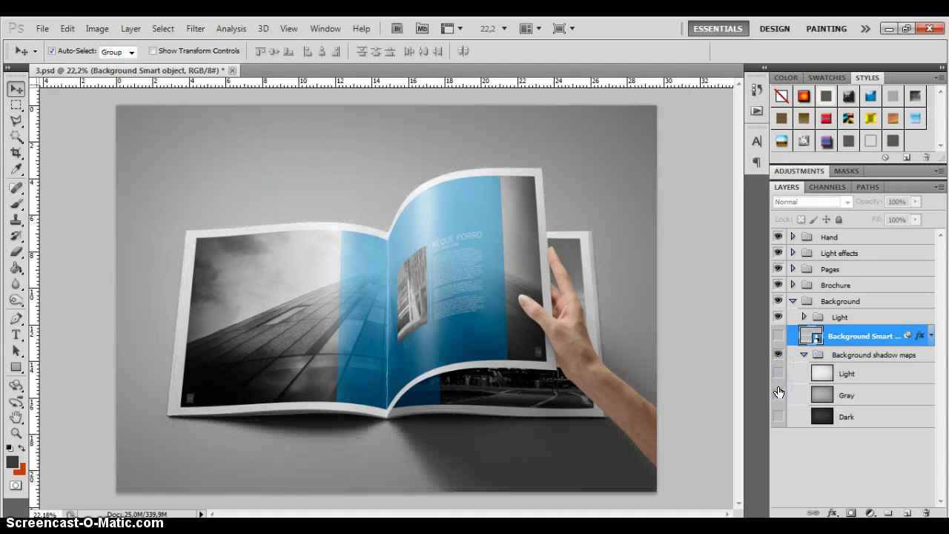
{"action": "left_click", "coordinate": [778, 393]}
{"action": "left_click", "coordinate": [778, 413]}
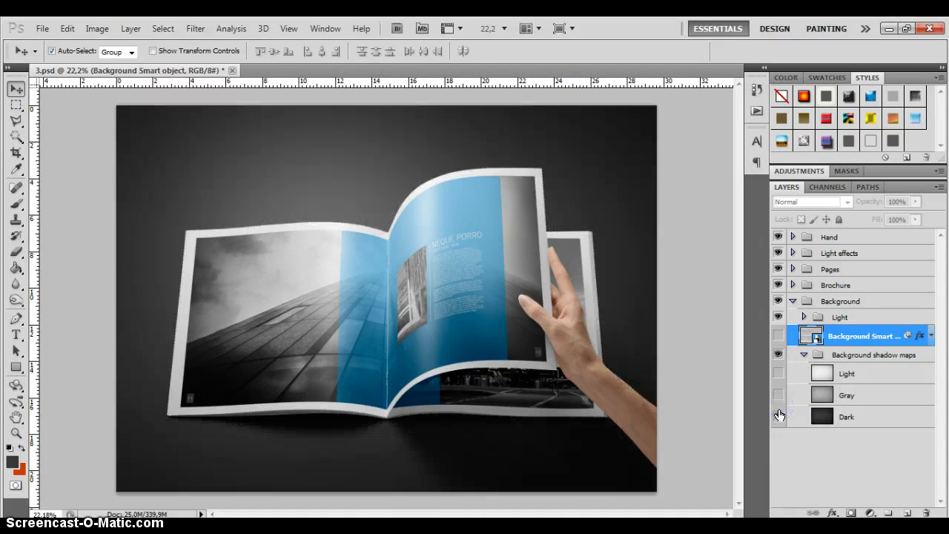
{"action": "left_click", "coordinate": [778, 415]}
{"action": "left_click", "coordinate": [778, 392]}
{"action": "left_click", "coordinate": [778, 393]}
{"action": "left_click", "coordinate": [778, 378]}
Show the Background Smart object again, and preview it with the Gray and Dark shadow maps instead of Light
{"action": "left_click", "coordinate": [778, 335]}
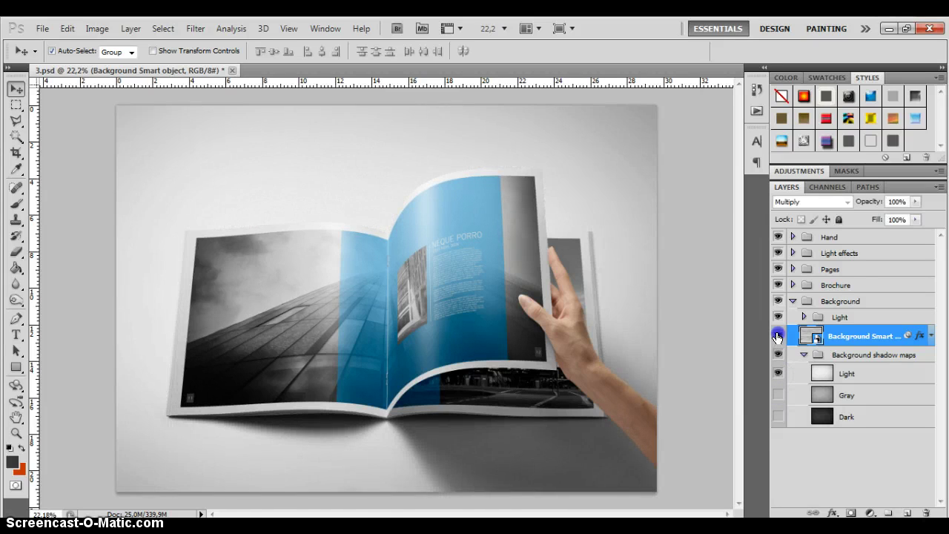
{"action": "left_click", "coordinate": [778, 373]}
{"action": "left_click", "coordinate": [777, 394]}
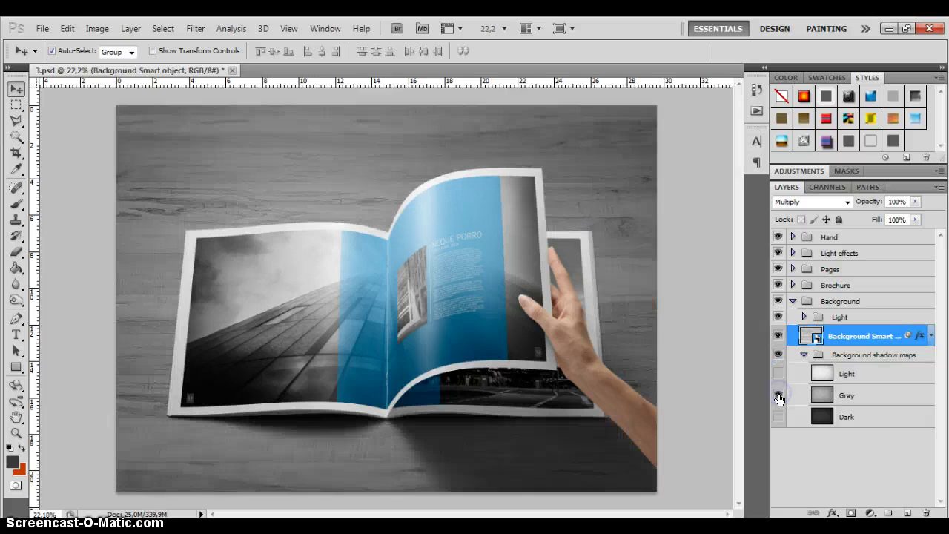
{"action": "left_click", "coordinate": [777, 396]}
{"action": "left_click", "coordinate": [778, 416]}
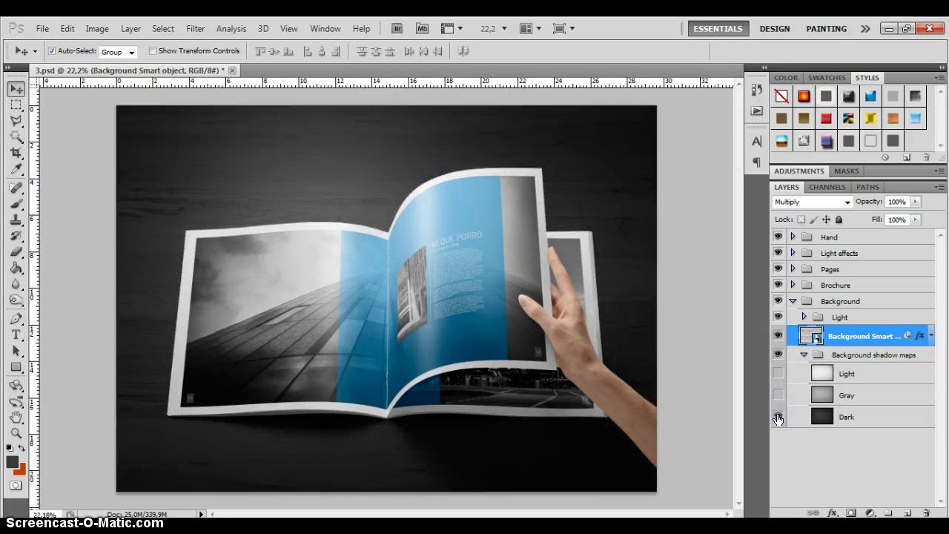
{"action": "left_click", "coordinate": [777, 417]}
Reopen the contents of the Background Smart object and place the Rough Paper texture above the Wooden Surface layer
{"action": "double_click", "coordinate": [807, 337]}
{"action": "left_click", "coordinate": [321, 190]}
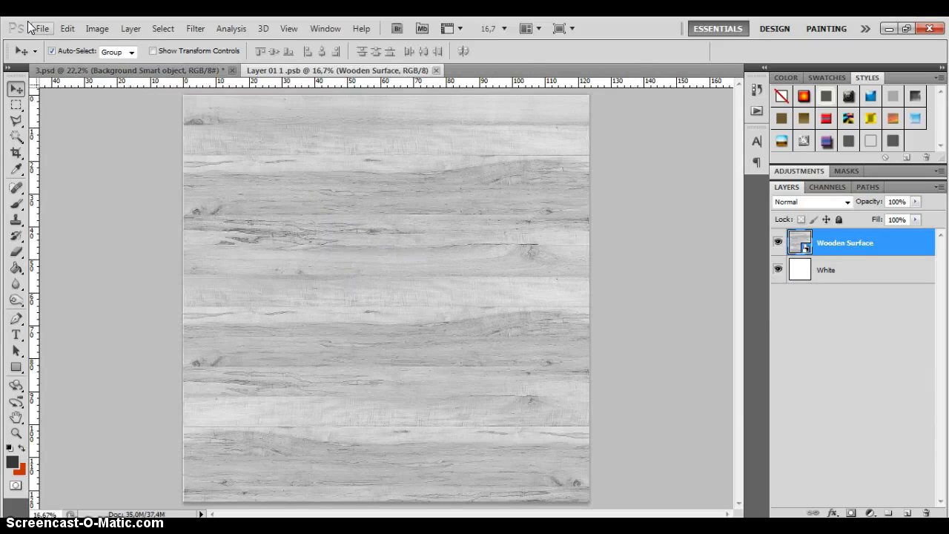
{"action": "left_click", "coordinate": [42, 28]}
{"action": "left_click", "coordinate": [74, 298]}
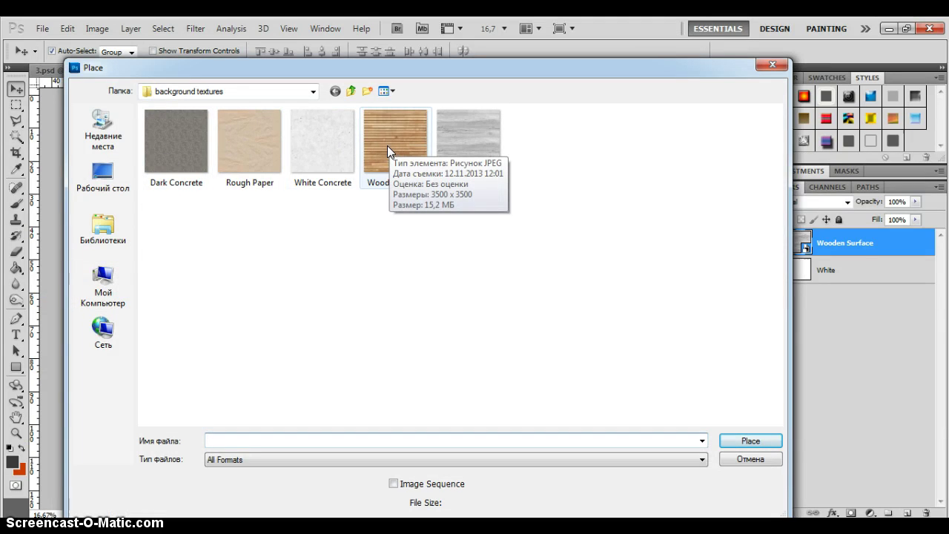
{"action": "double_click", "coordinate": [245, 145]}
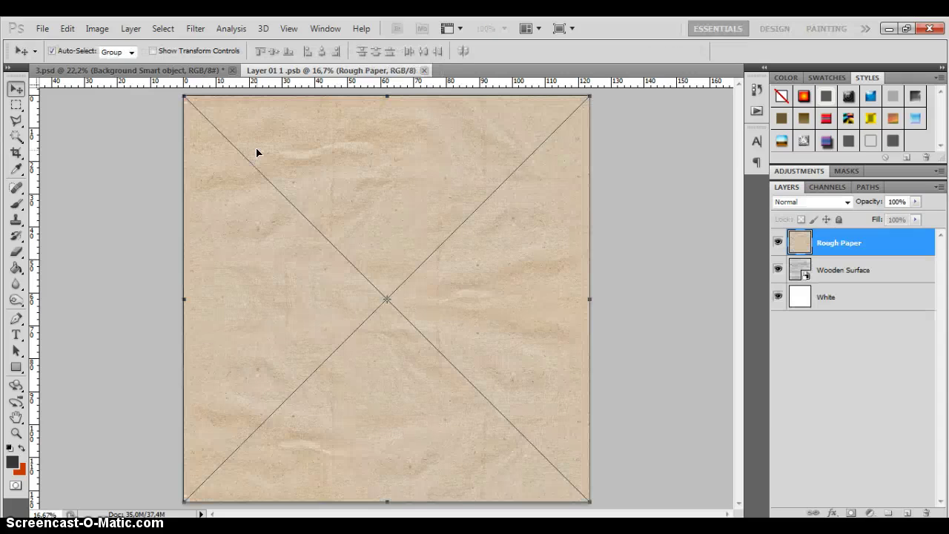
{"action": "key", "text": "Return"}
Delete the Wooden Surface layer, and save and close the background smart object
{"action": "left_click", "coordinate": [798, 272]}
{"action": "key", "text": "Delete"}
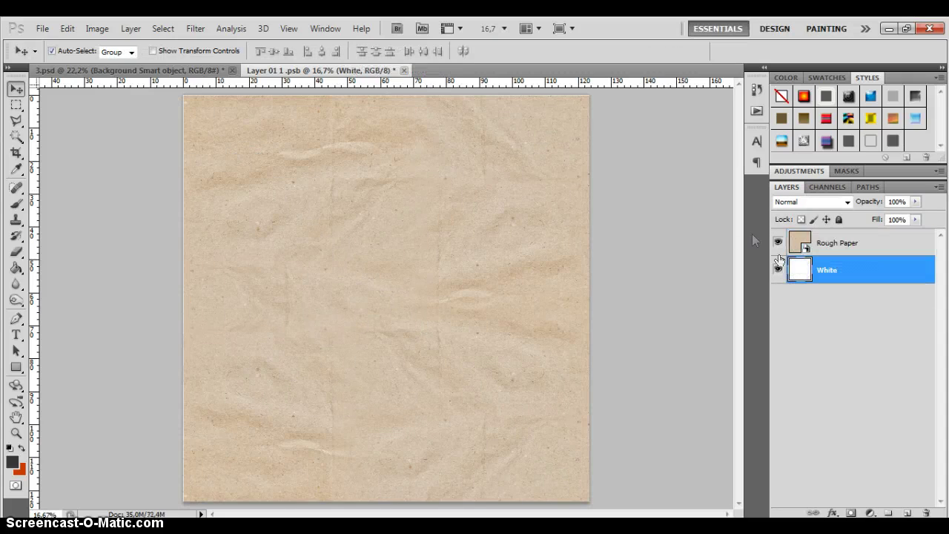
{"action": "left_click", "coordinate": [404, 71]}
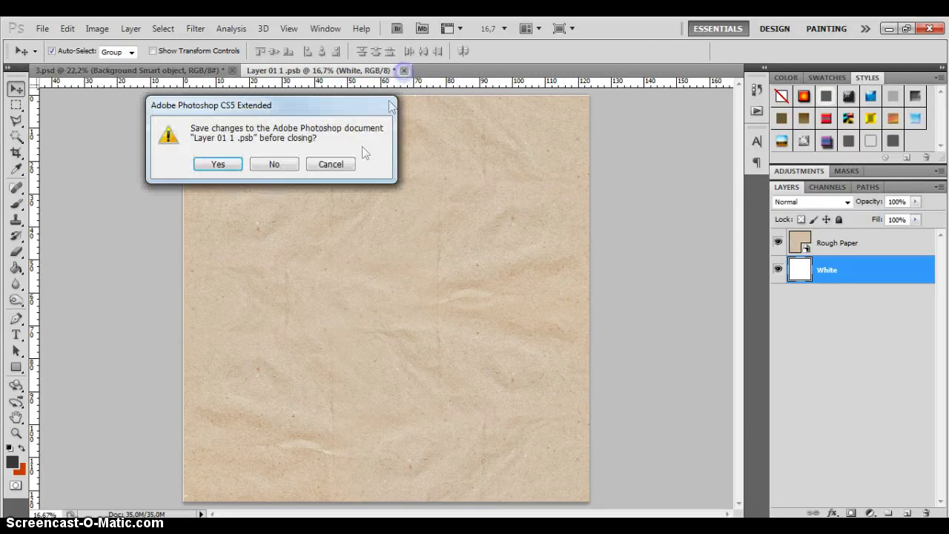
{"action": "left_click", "coordinate": [230, 166]}
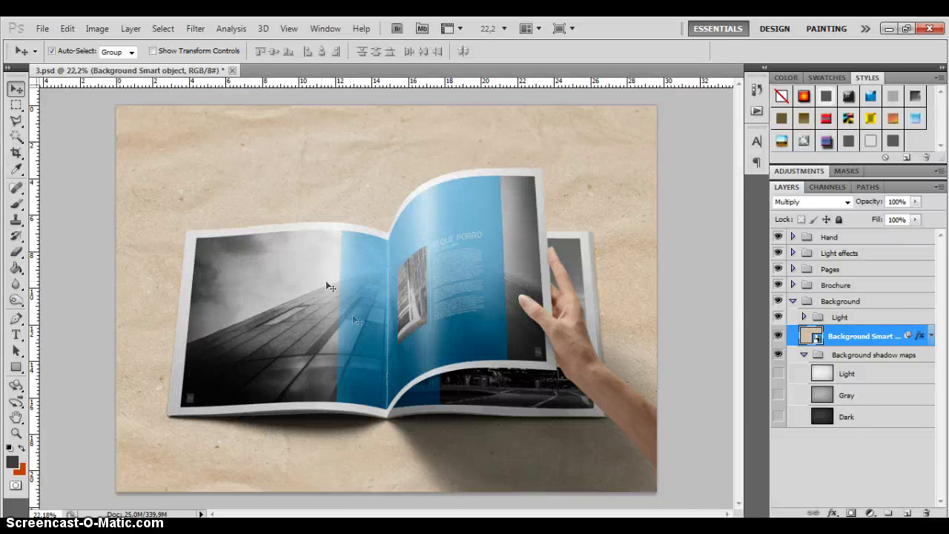
Make the Light layer in the Background shadow maps group visible
{"action": "scroll", "coordinate": [376, 342], "scroll_direction": "up", "scroll_amount": 1}
{"action": "left_click", "coordinate": [778, 373]}
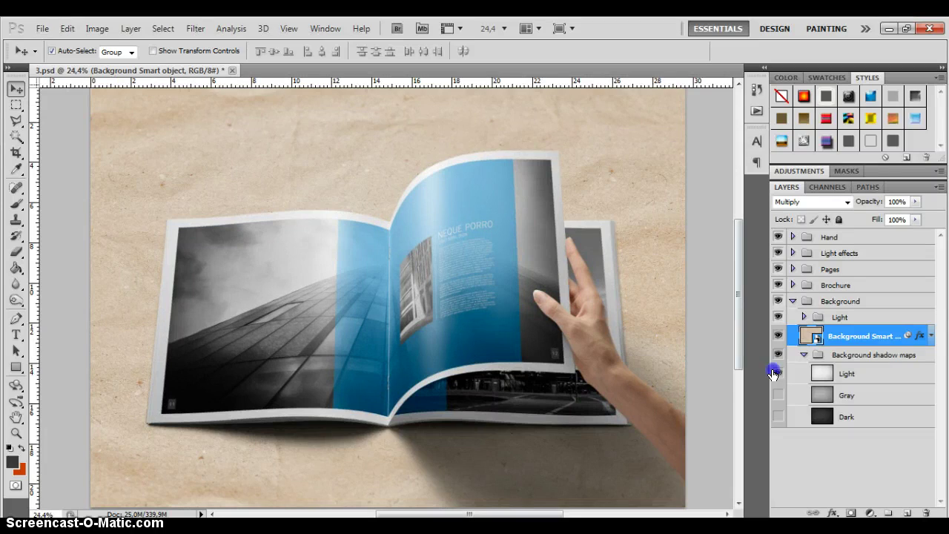
Examine the mock-up's details at up to 110% zoom, including the paper background, page edges, staples, shadows and hand
{"action": "scroll", "coordinate": [276, 200], "scroll_direction": "up", "scroll_amount": 8}
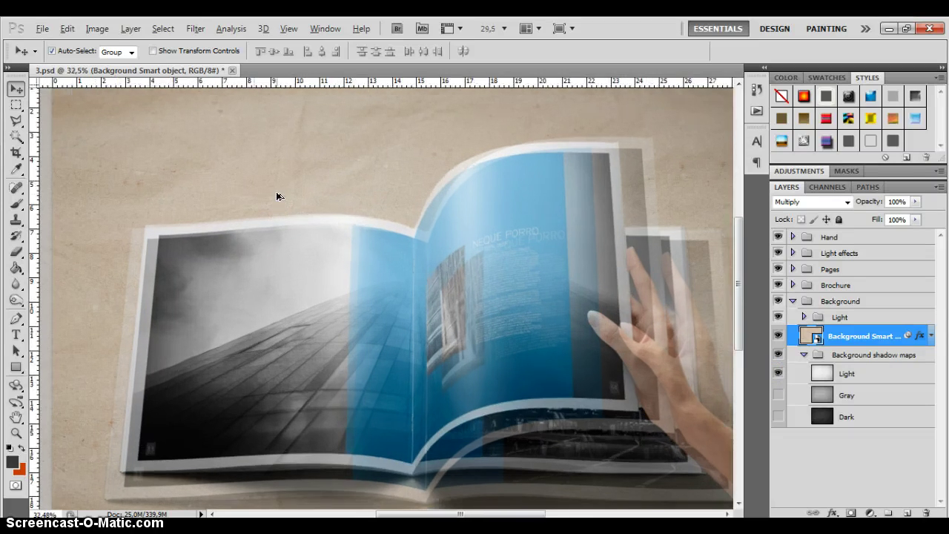
{"action": "scroll", "coordinate": [393, 212], "scroll_direction": "up", "scroll_amount": 1}
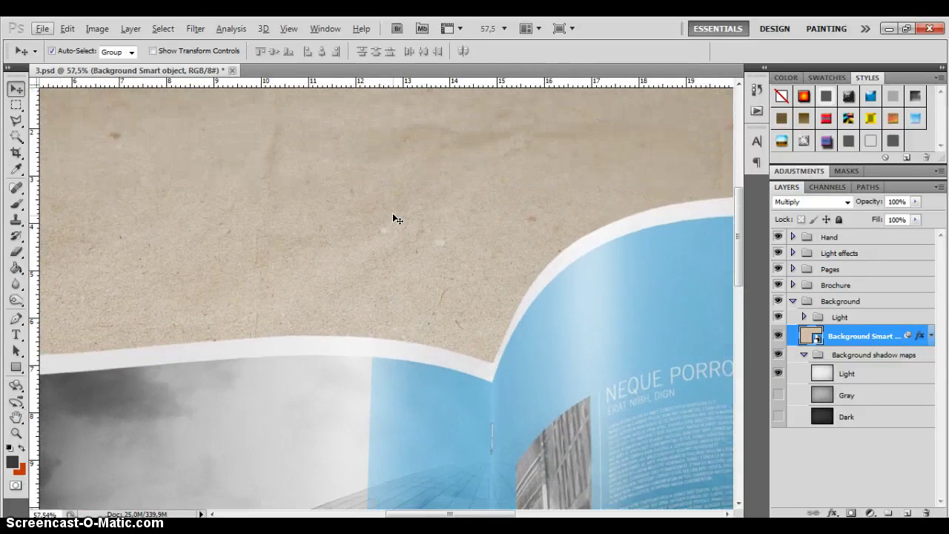
{"action": "scroll", "coordinate": [393, 214], "scroll_direction": "down", "scroll_amount": 5}
{"action": "scroll", "coordinate": [394, 216], "scroll_direction": "down", "scroll_amount": 5}
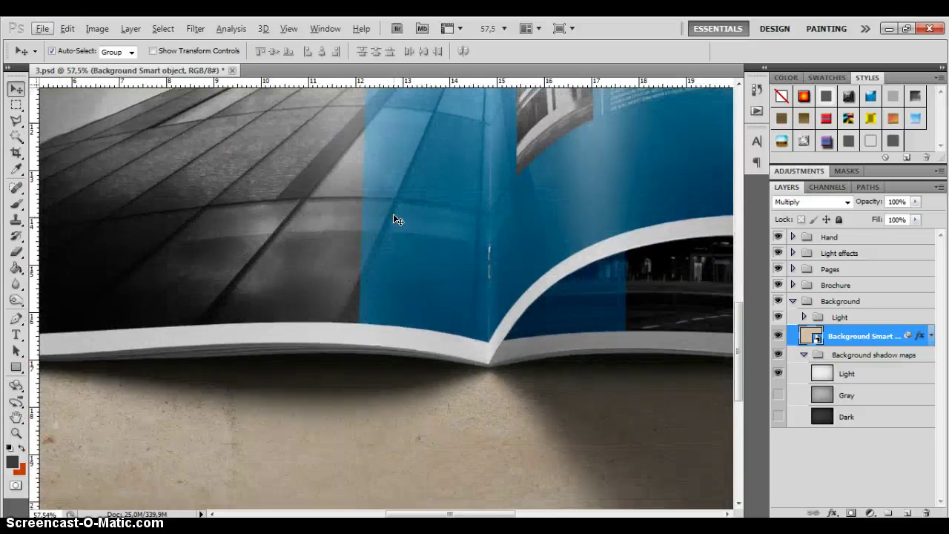
{"action": "scroll", "coordinate": [500, 346], "scroll_direction": "up", "scroll_amount": 2}
{"action": "scroll", "coordinate": [500, 346], "scroll_direction": "up", "scroll_amount": 3}
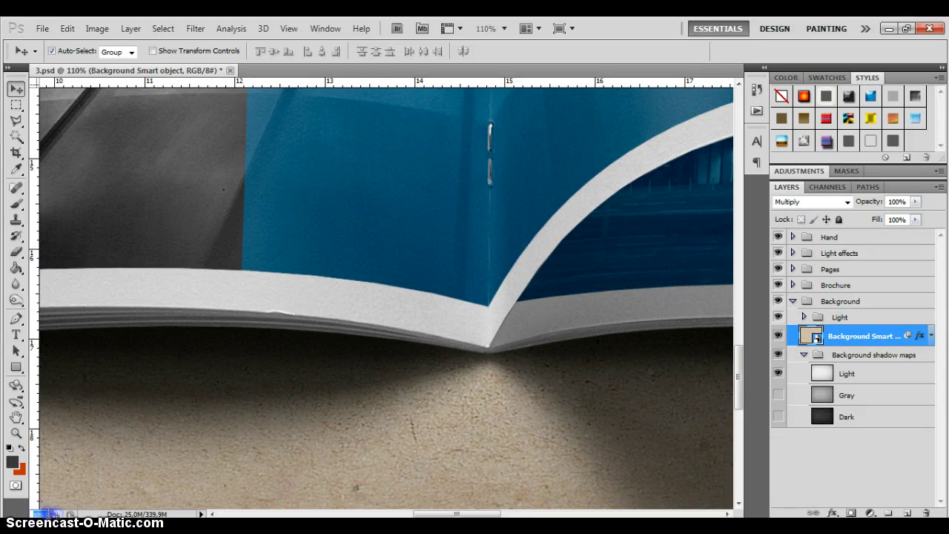
{"action": "scroll", "coordinate": [104, 478], "scroll_direction": "down", "scroll_amount": 1}
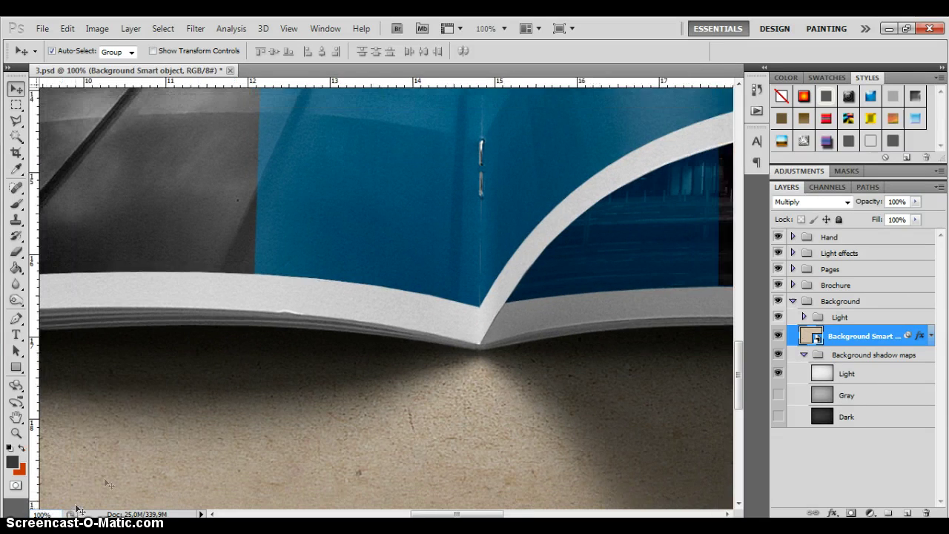
{"action": "scroll", "coordinate": [398, 333], "scroll_direction": "up", "scroll_amount": 5}
{"action": "scroll", "coordinate": [406, 323], "scroll_direction": "up", "scroll_amount": 3}
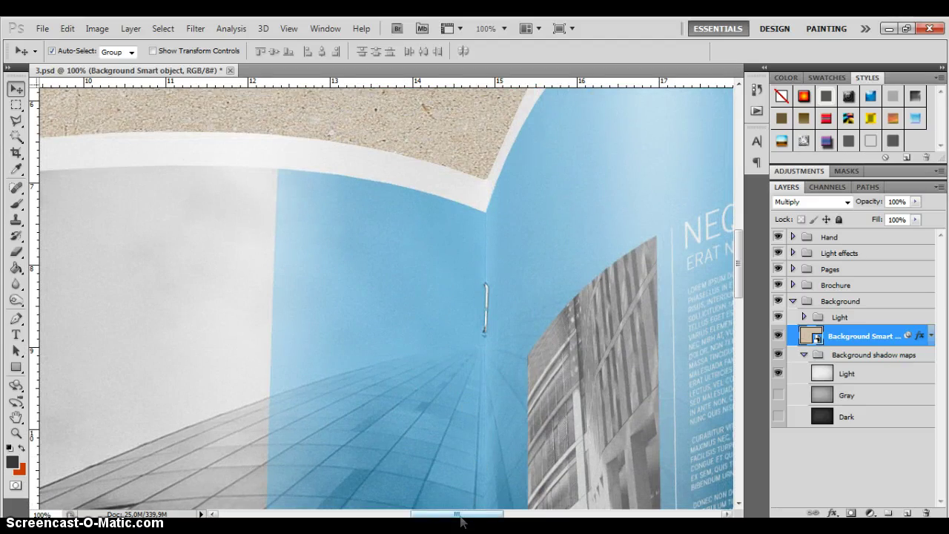
{"action": "left_click_drag", "start_coordinate": [457, 516], "coordinate": [370, 509]}
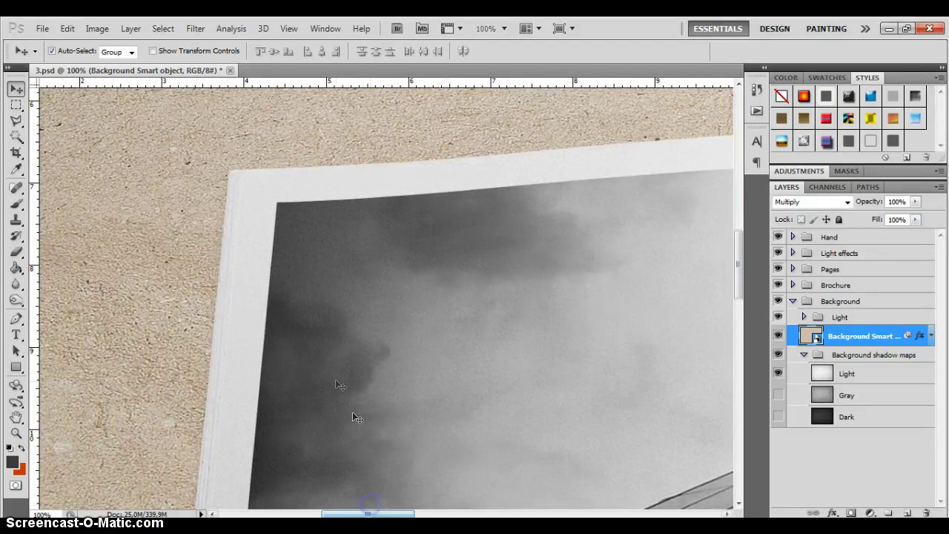
{"action": "scroll", "coordinate": [337, 385], "scroll_direction": "down", "scroll_amount": 10}
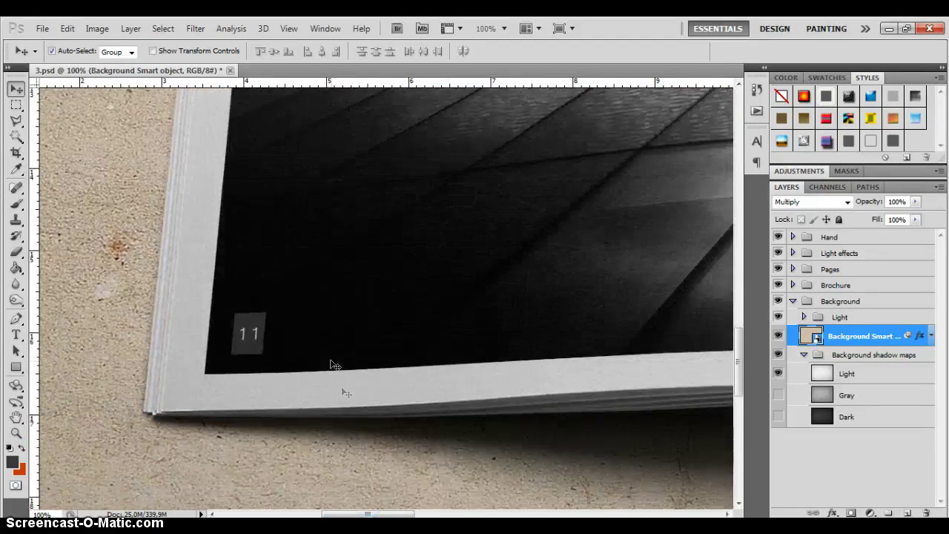
{"action": "left_click_drag", "start_coordinate": [383, 513], "coordinate": [586, 504]}
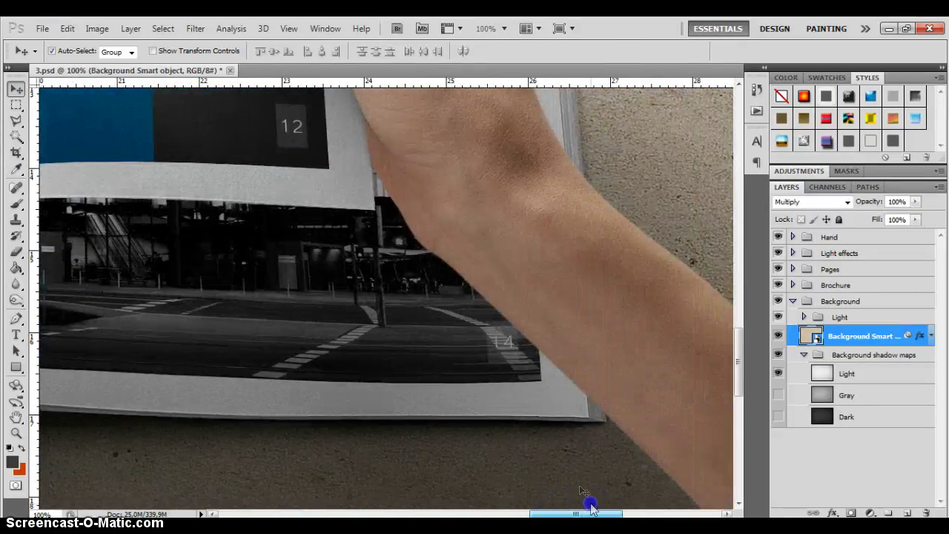
{"action": "scroll", "coordinate": [403, 273], "scroll_direction": "up", "scroll_amount": 5}
{"action": "scroll", "coordinate": [347, 247], "scroll_direction": "up", "scroll_amount": 5}
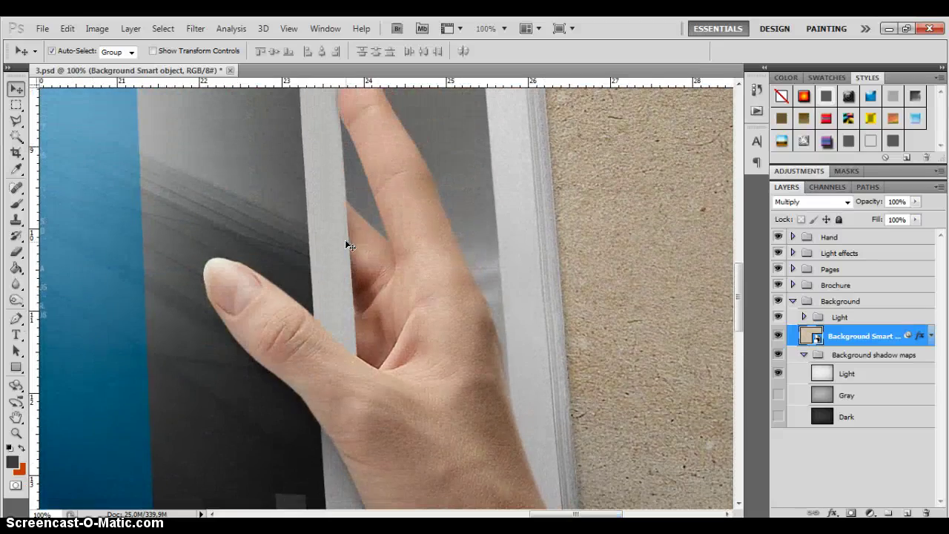
{"action": "scroll", "coordinate": [348, 232], "scroll_direction": "down", "scroll_amount": 5}
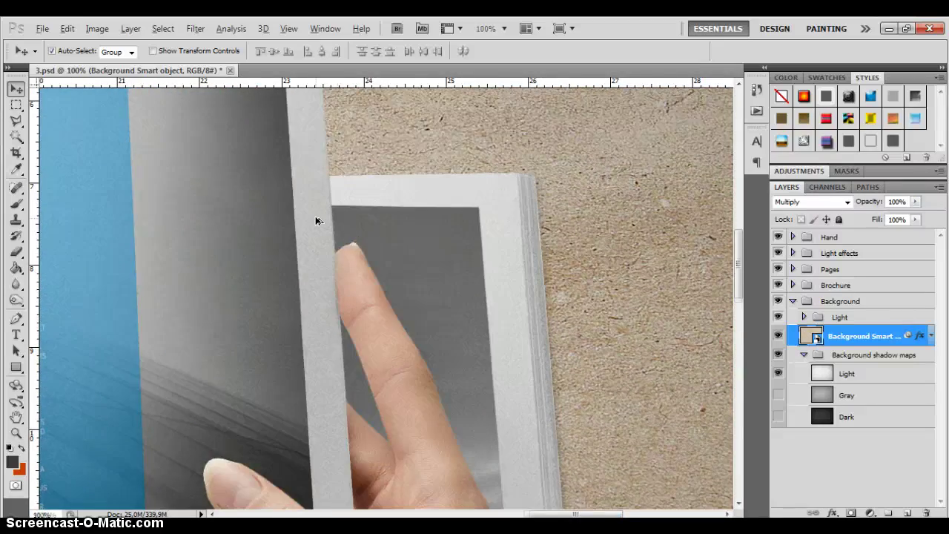
{"action": "scroll", "coordinate": [315, 221], "scroll_direction": "down", "scroll_amount": 2}
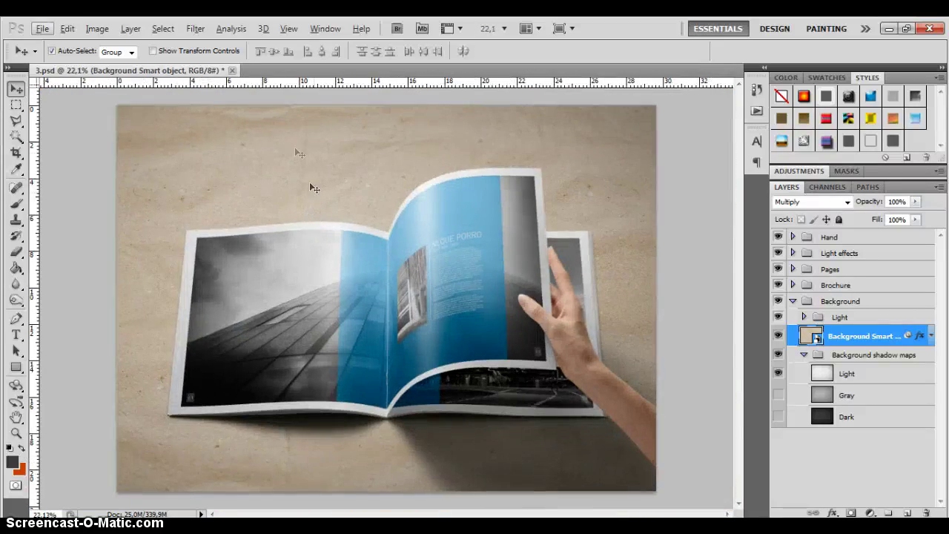
Close 3.psd without saving, and browse the mock-up previews in User's Guide.pdf in STDU Viewer
{"action": "left_click", "coordinate": [232, 70]}
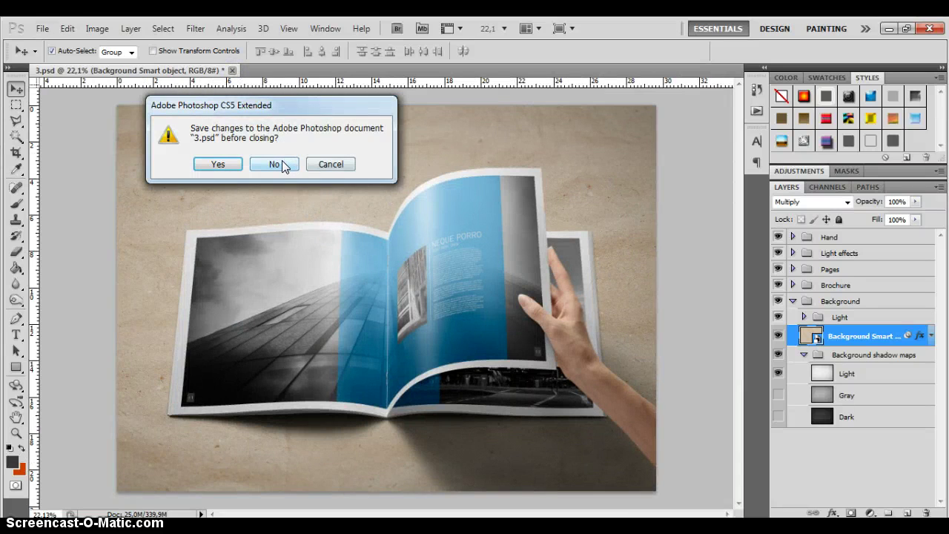
{"action": "left_click", "coordinate": [281, 164]}
{"action": "key", "text": "alt+Tab"}
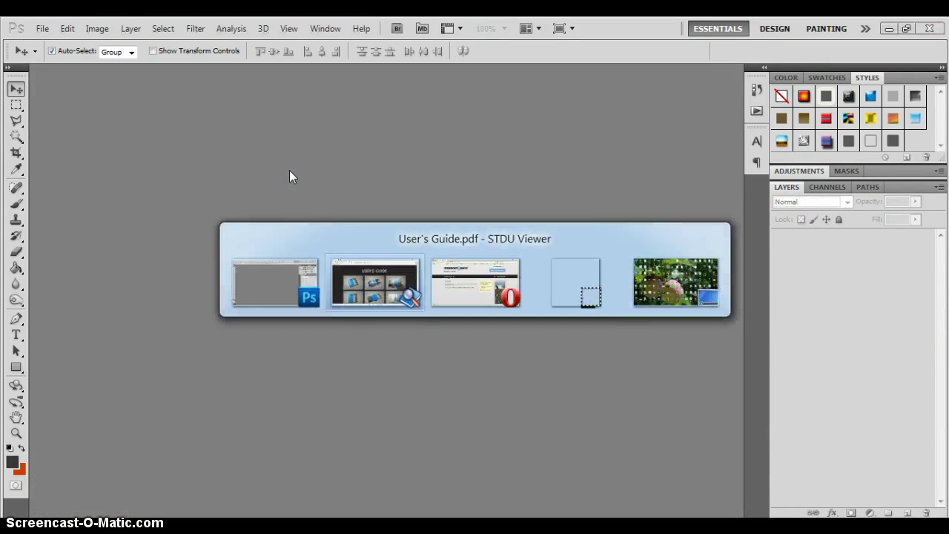
{"action": "scroll", "coordinate": [428, 324], "scroll_direction": "down", "scroll_amount": 5}
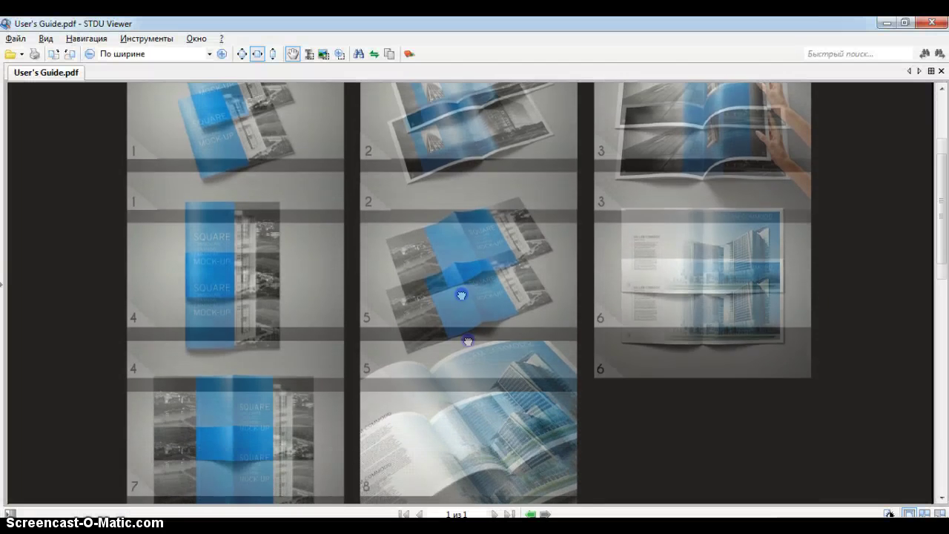
Switch to Photoshop and open 2.psd from the Mock-ups folder without color managing it
{"action": "left_click_drag", "start_coordinate": [461, 295], "coordinate": [460, 393]}
{"action": "scroll", "coordinate": [488, 326], "scroll_direction": "up", "scroll_amount": 1}
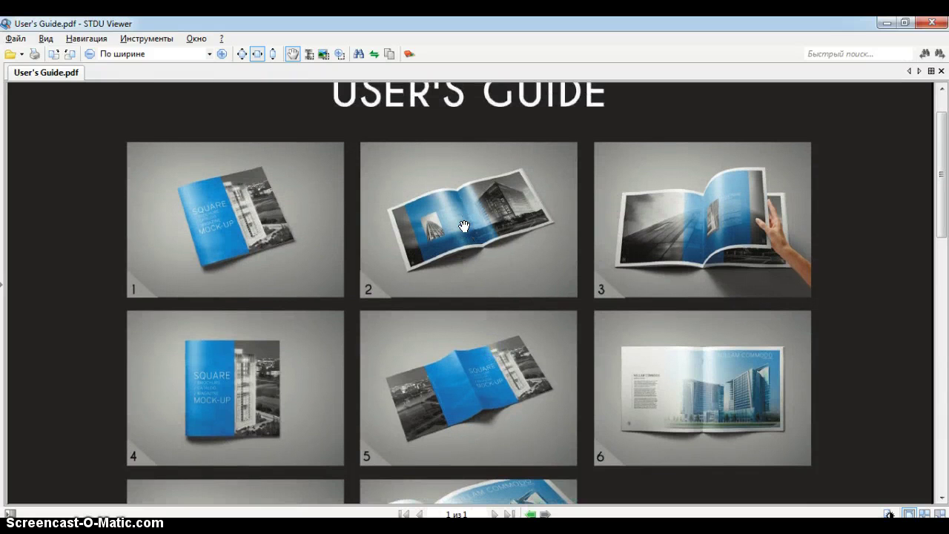
{"action": "key", "text": "alt+Tab"}
{"action": "left_click", "coordinate": [47, 29]}
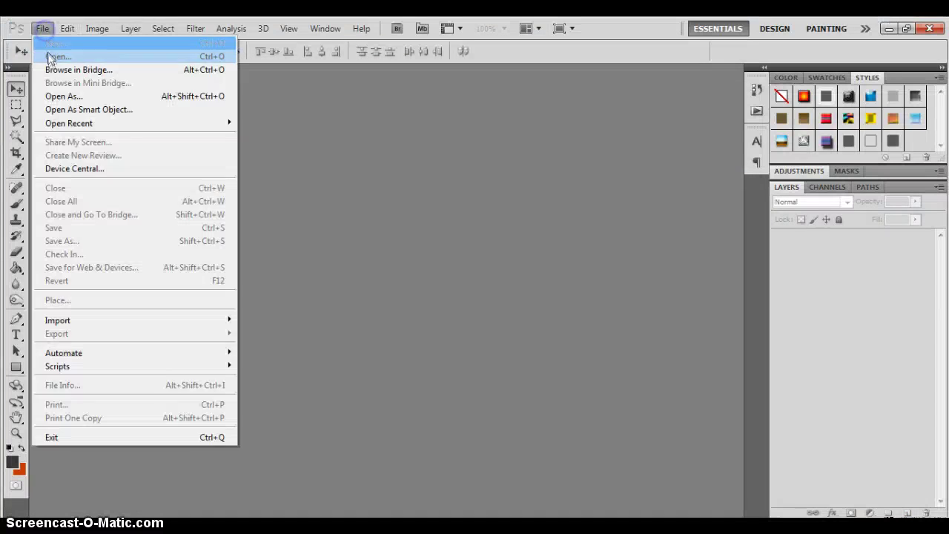
{"action": "left_click", "coordinate": [51, 57]}
{"action": "left_click", "coordinate": [352, 95]}
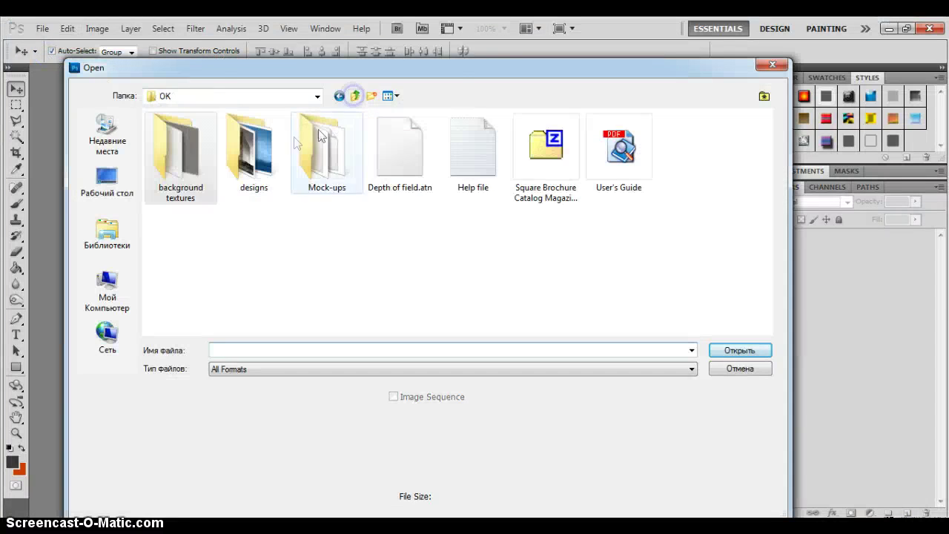
{"action": "double_click", "coordinate": [329, 148]}
{"action": "left_click", "coordinate": [163, 146]}
{"action": "double_click", "coordinate": [160, 147]}
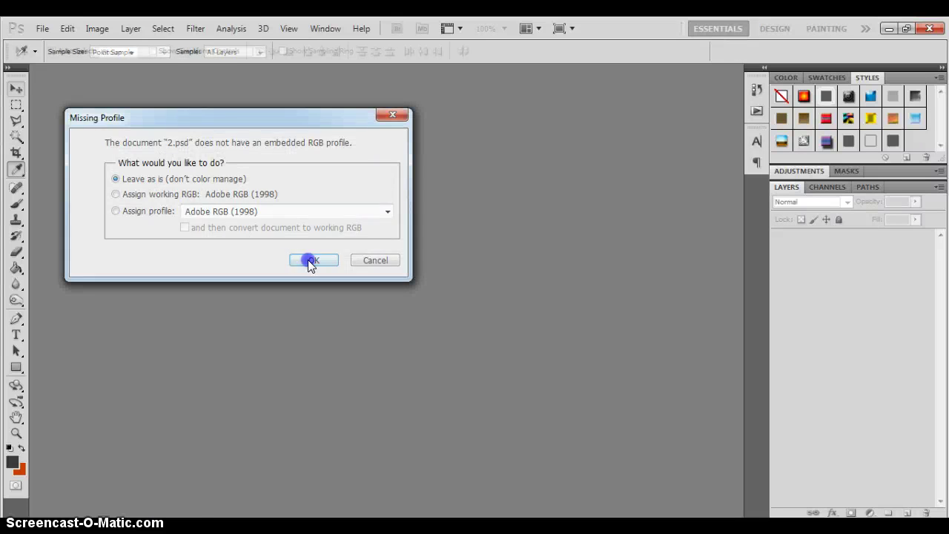
{"action": "left_click", "coordinate": [311, 261]}
{"action": "key", "text": "ctrl+plus"}
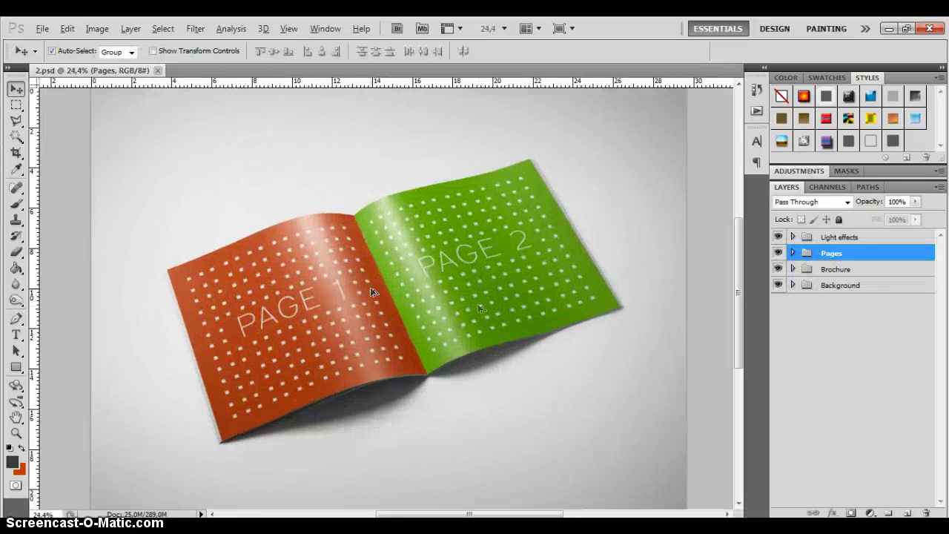
Expand the Pages group and toggle the visibility of Page 1 and Page 2 to identify each page
{"action": "left_click", "coordinate": [792, 253]}
{"action": "left_click", "coordinate": [777, 269]}
{"action": "left_click", "coordinate": [778, 269]}
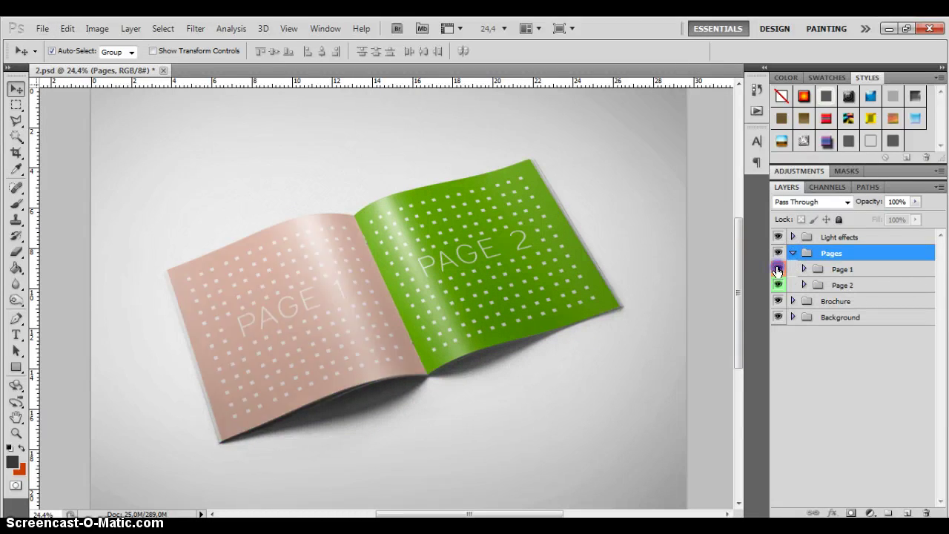
{"action": "left_click", "coordinate": [778, 285]}
{"action": "left_click", "coordinate": [777, 285]}
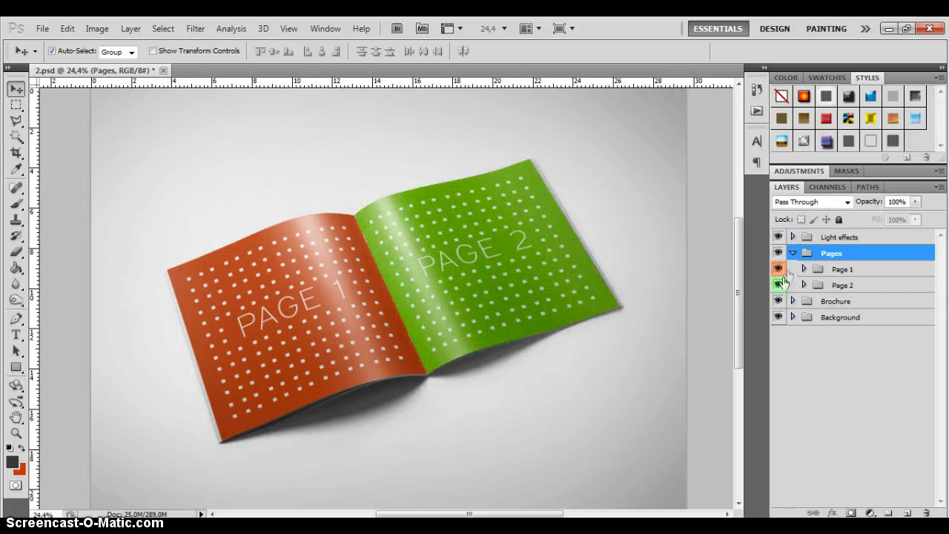
Open the smart object in the Page 1 group for editing, leaving its color profile as is
{"action": "left_click", "coordinate": [803, 269]}
{"action": "double_click", "coordinate": [820, 288]}
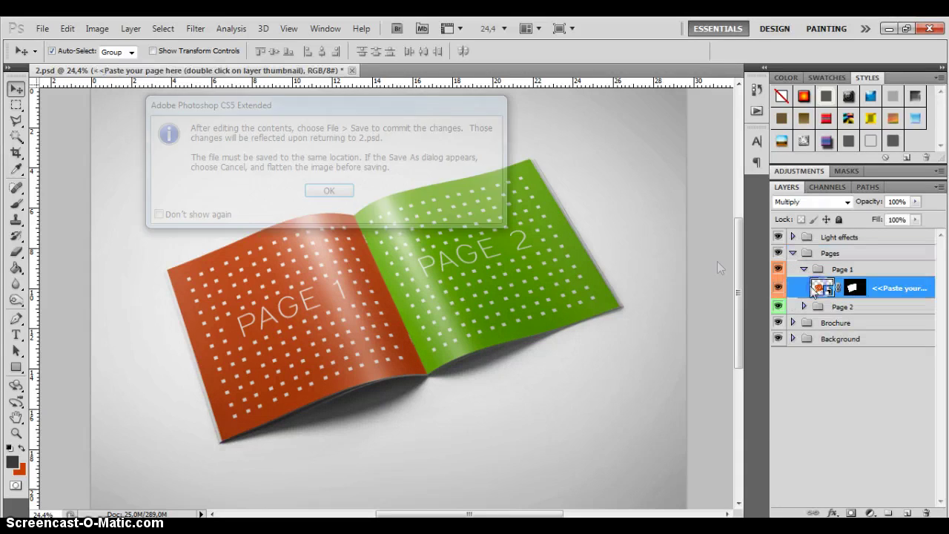
{"action": "left_click", "coordinate": [328, 192]}
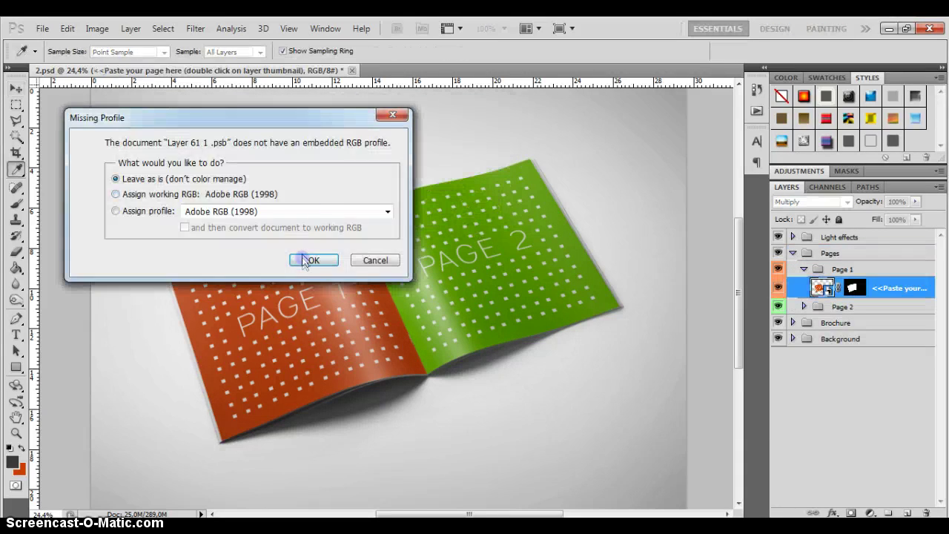
{"action": "left_click", "coordinate": [308, 259]}
Open design 5.jpg from the designs folder without color managing it
{"action": "left_click", "coordinate": [43, 28]}
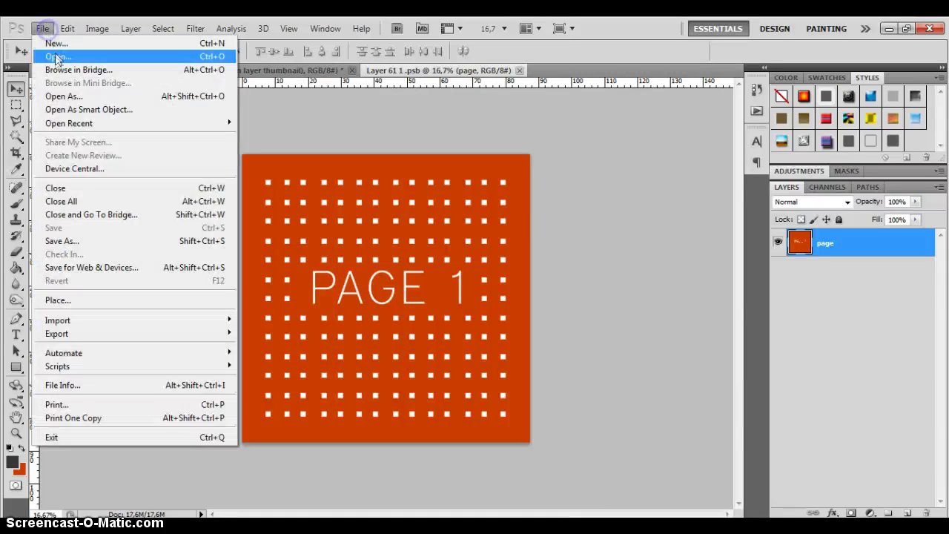
{"action": "left_click", "coordinate": [57, 58]}
{"action": "left_click", "coordinate": [350, 96]}
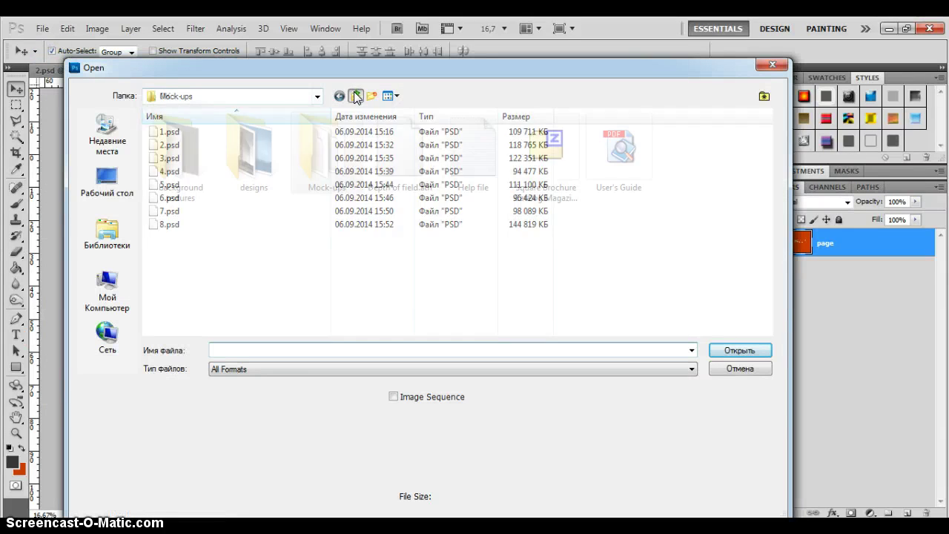
{"action": "double_click", "coordinate": [249, 148]}
{"action": "double_click", "coordinate": [466, 152]}
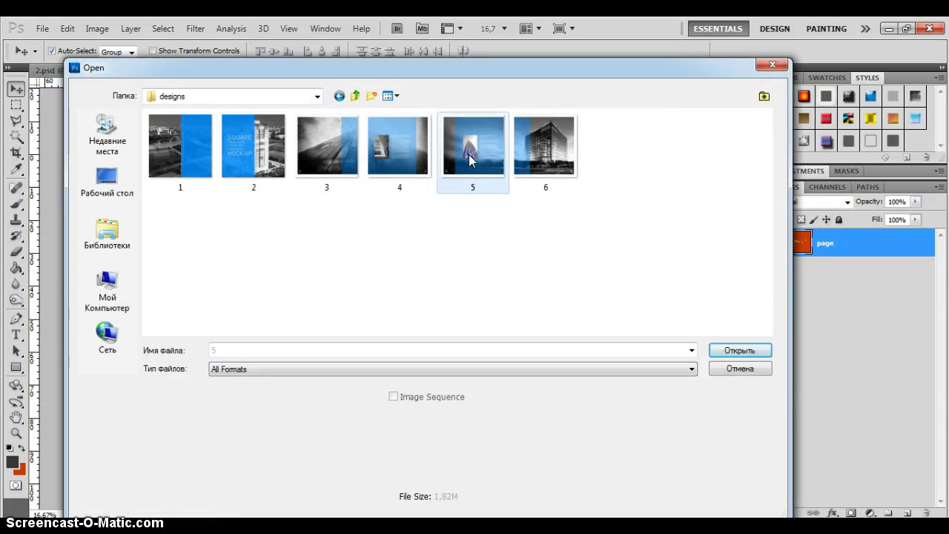
{"action": "left_click", "coordinate": [311, 259]}
Convert the 5.jpg background into Layer 0, copy the whole design, and close the file without saving
{"action": "left_click_drag", "start_coordinate": [792, 242], "coordinate": [794, 237]}
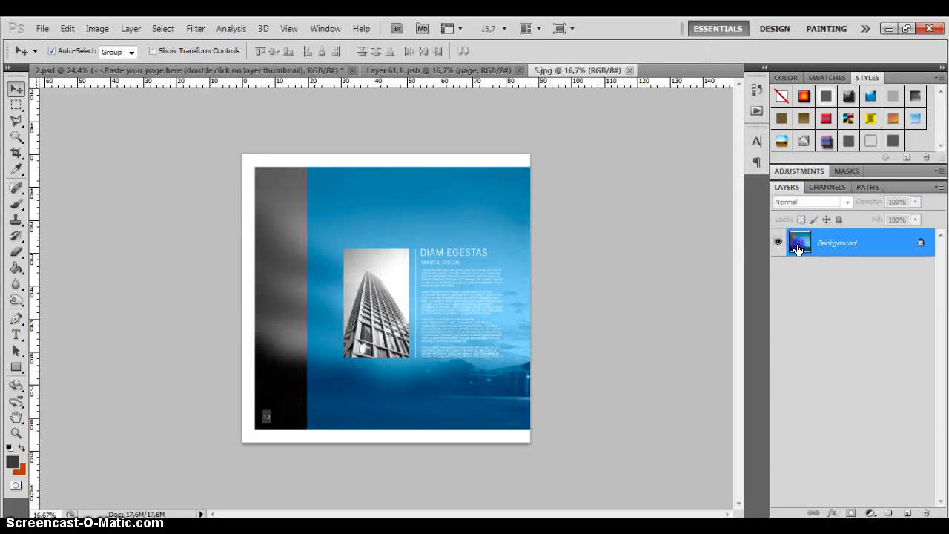
{"action": "double_click", "coordinate": [797, 249]}
{"action": "left_click", "coordinate": [587, 183]}
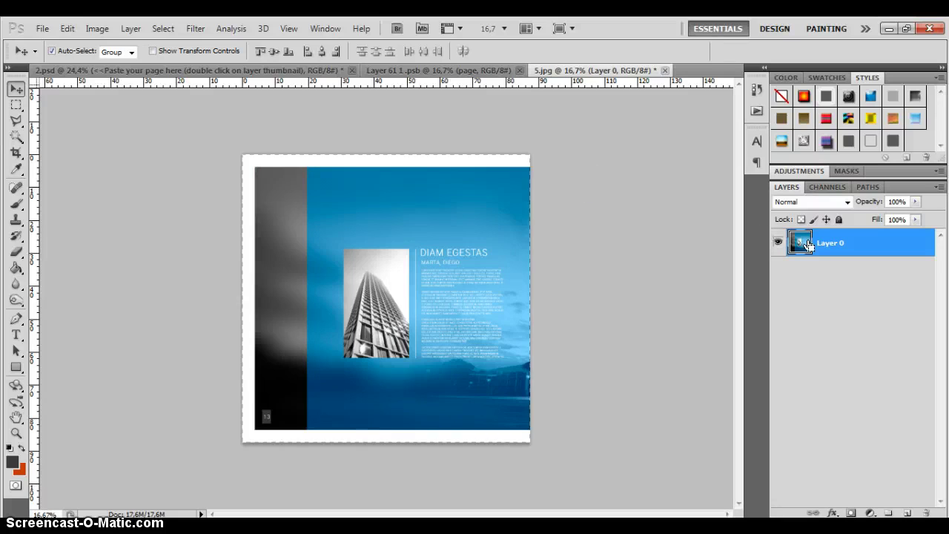
{"action": "left_click", "coordinate": [665, 69]}
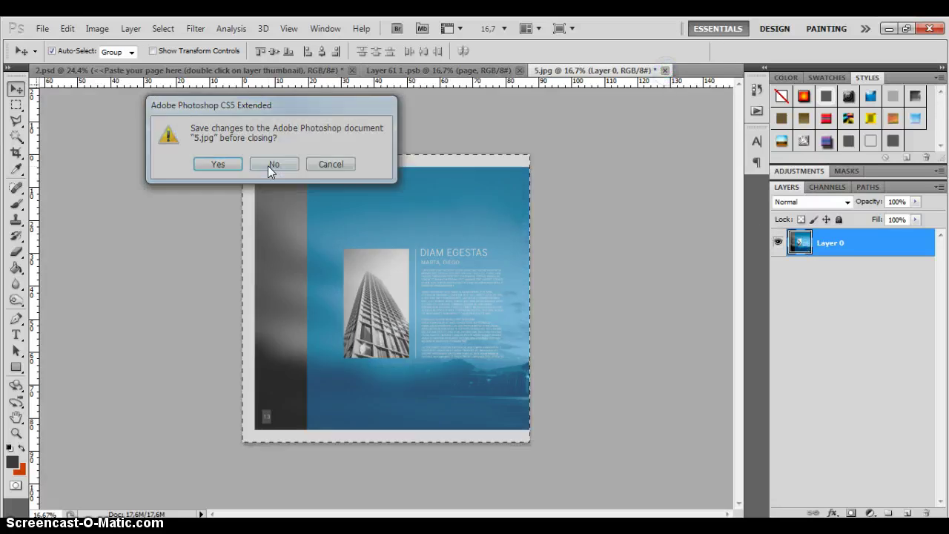
{"action": "left_click", "coordinate": [272, 164]}
Paste the copied design above the page layer in the Page 1 smart object, and save and close it
{"action": "key", "text": "ctrl+v"}
{"action": "left_click", "coordinate": [533, 70]}
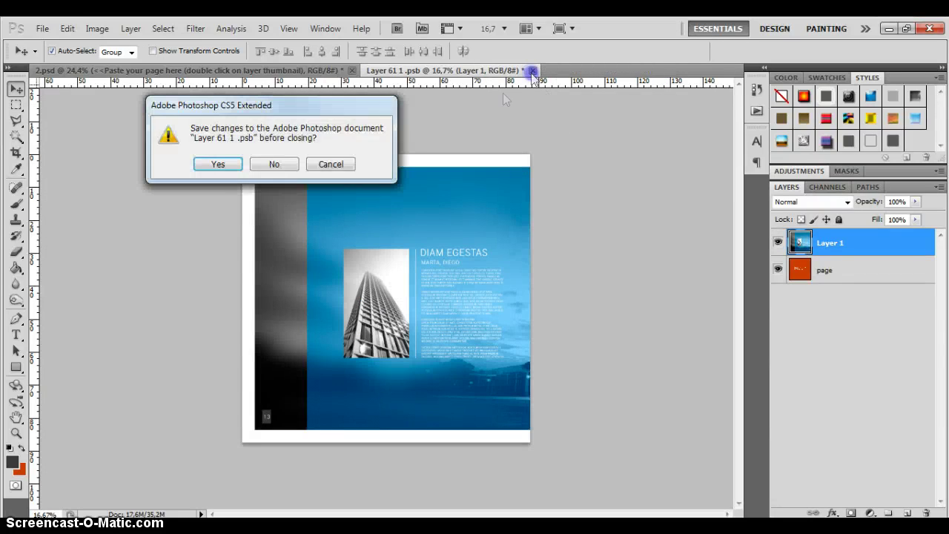
{"action": "left_click", "coordinate": [234, 166]}
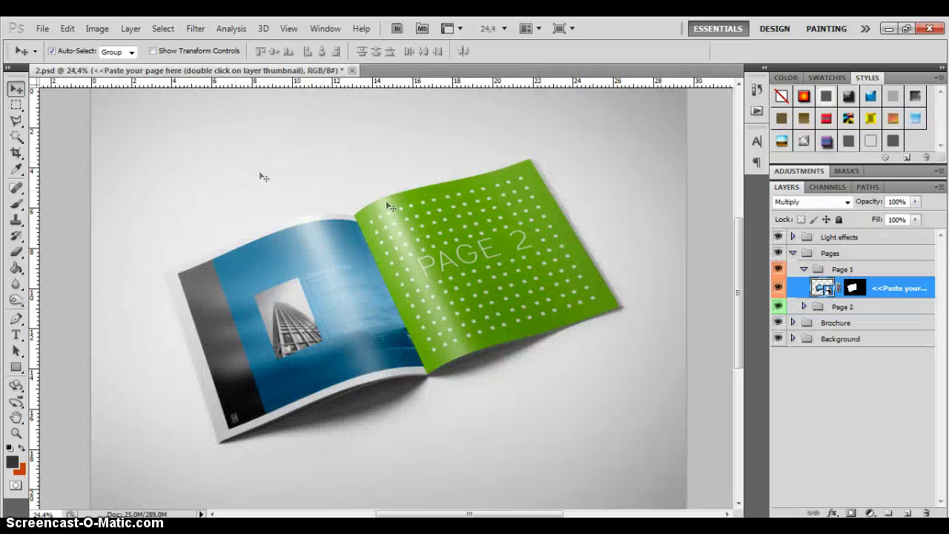
Collapse the Page 1 group and open the Page 2 smart object for editing, leaving its color profile as is
{"action": "left_click", "coordinate": [804, 268]}
{"action": "left_click", "coordinate": [803, 285]}
{"action": "double_click", "coordinate": [815, 302]}
{"action": "left_click", "coordinate": [335, 191]}
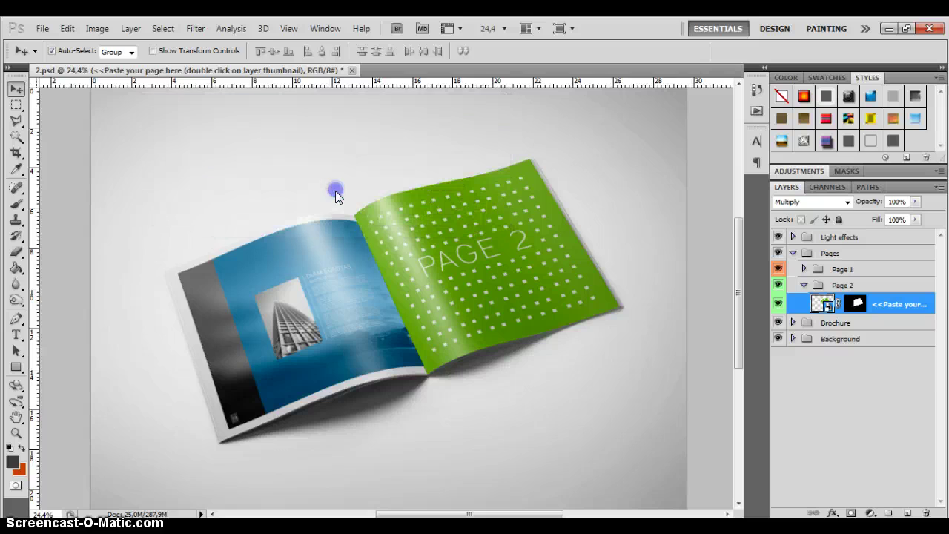
{"action": "left_click", "coordinate": [313, 269]}
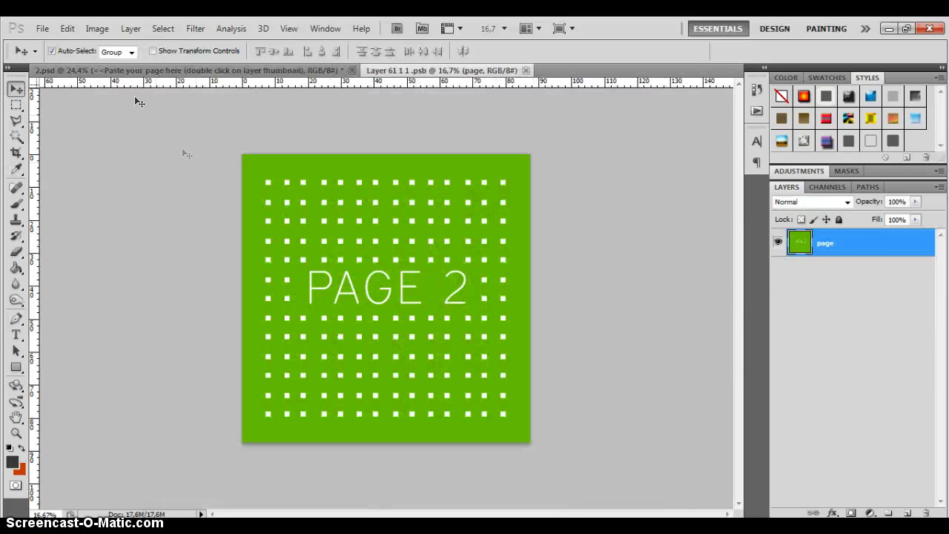
Open design 6.jpg from the designs folder without color managing it
{"action": "left_click", "coordinate": [43, 28]}
{"action": "left_click", "coordinate": [96, 57]}
{"action": "left_click", "coordinate": [563, 171]}
{"action": "double_click", "coordinate": [564, 171]}
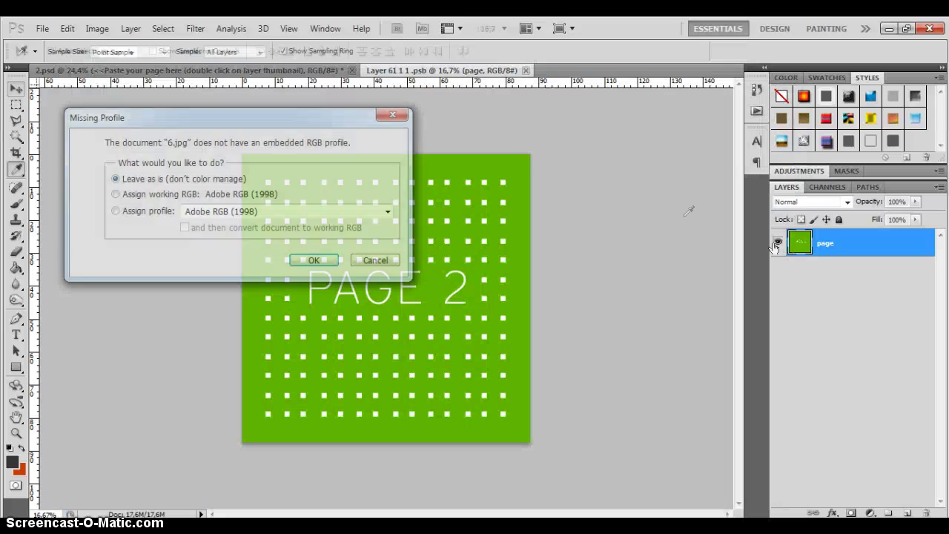
{"action": "left_click", "coordinate": [313, 260]}
{"action": "key", "text": "v"}
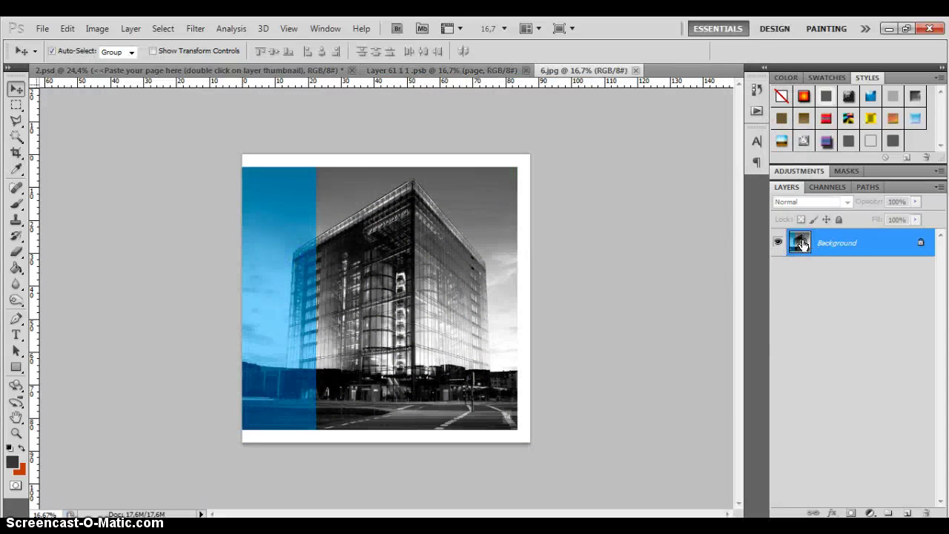
Convert the 6.jpg background into Layer 0, copy the whole design, and close the file without saving
{"action": "double_click", "coordinate": [836, 242]}
{"action": "left_click", "coordinate": [584, 182]}
{"action": "key", "text": "ctrl+a"}
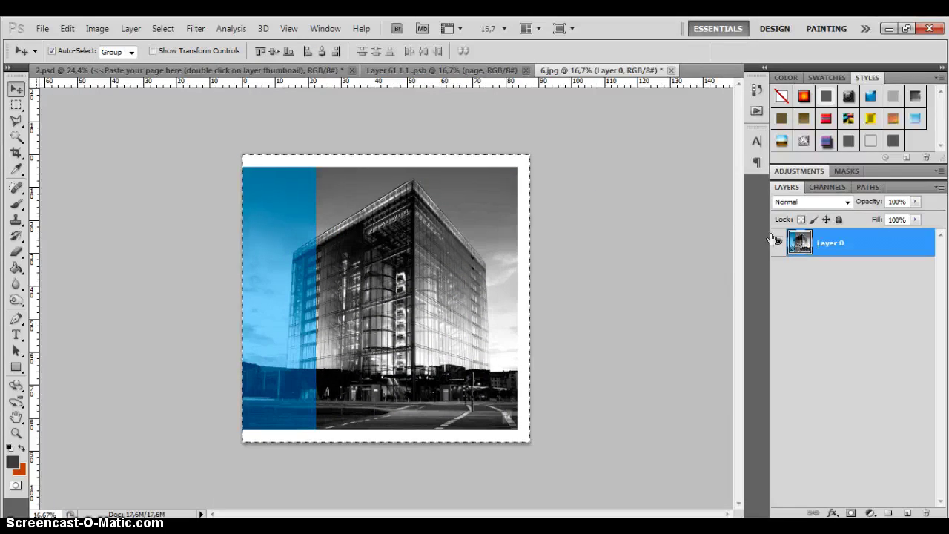
{"action": "left_click", "coordinate": [671, 70]}
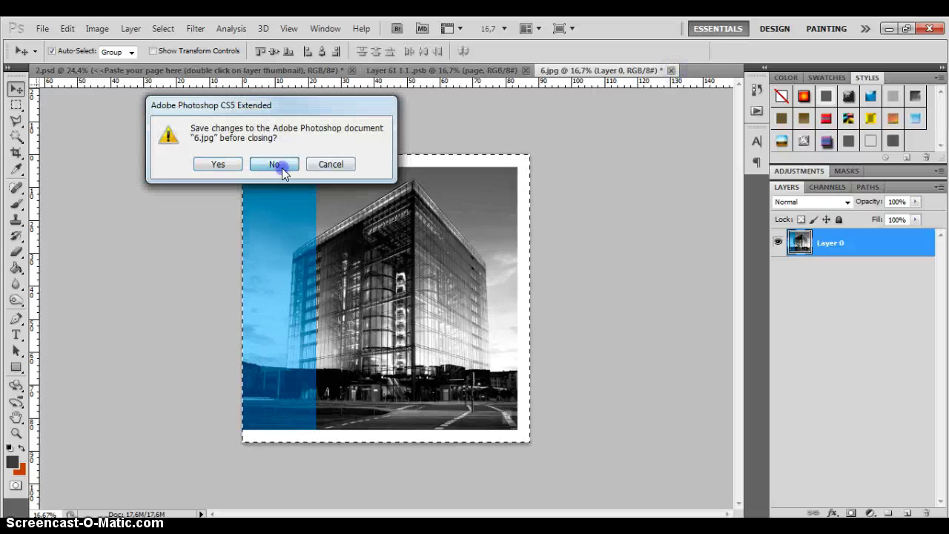
{"action": "left_click", "coordinate": [274, 162]}
Paste the design into the Page 2 smart object, hide the page layer, and save and close the smart object
{"action": "key", "text": "ctrl+v"}
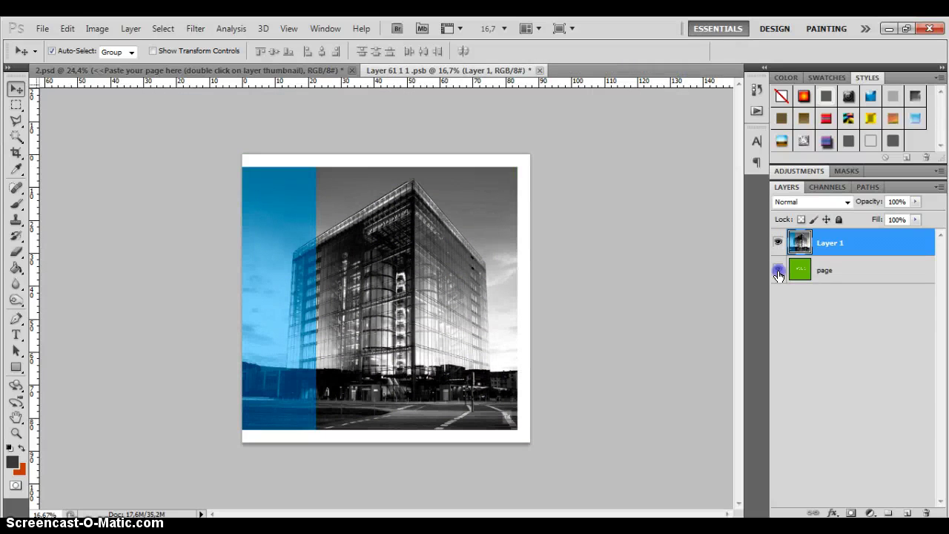
{"action": "left_click", "coordinate": [540, 70]}
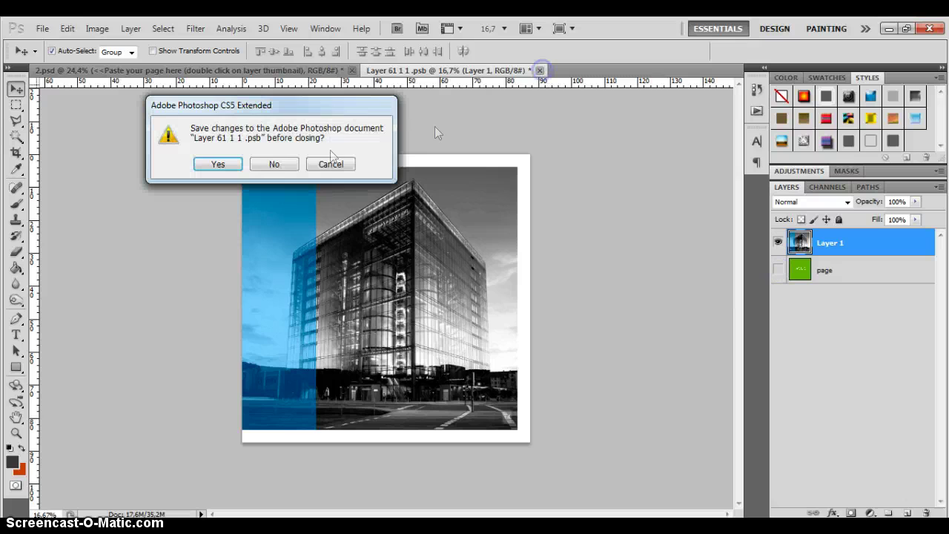
{"action": "left_click", "coordinate": [242, 163]}
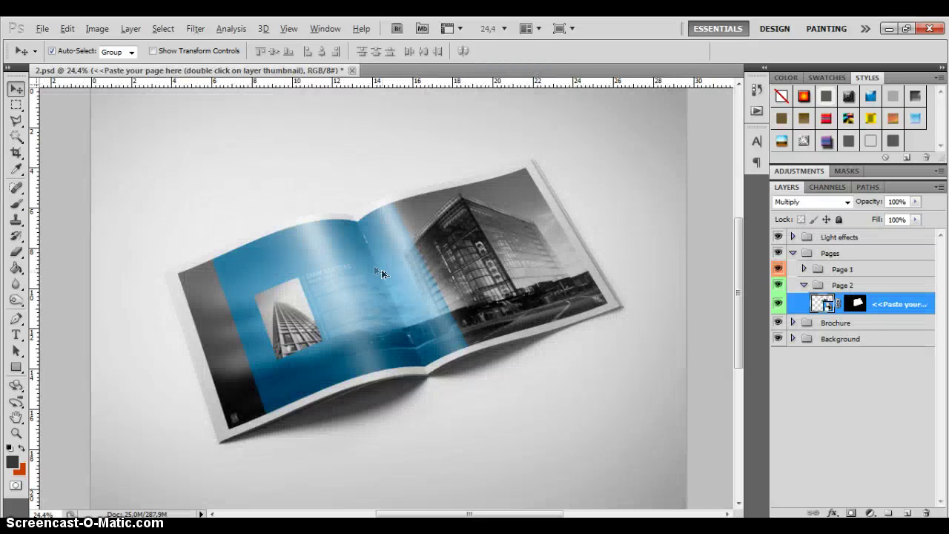
Collapse the Page 2 and Pages groups and toggle the Light effects group to compare the brochure with and without it
{"action": "scroll", "coordinate": [384, 275], "scroll_direction": "up", "scroll_amount": 2}
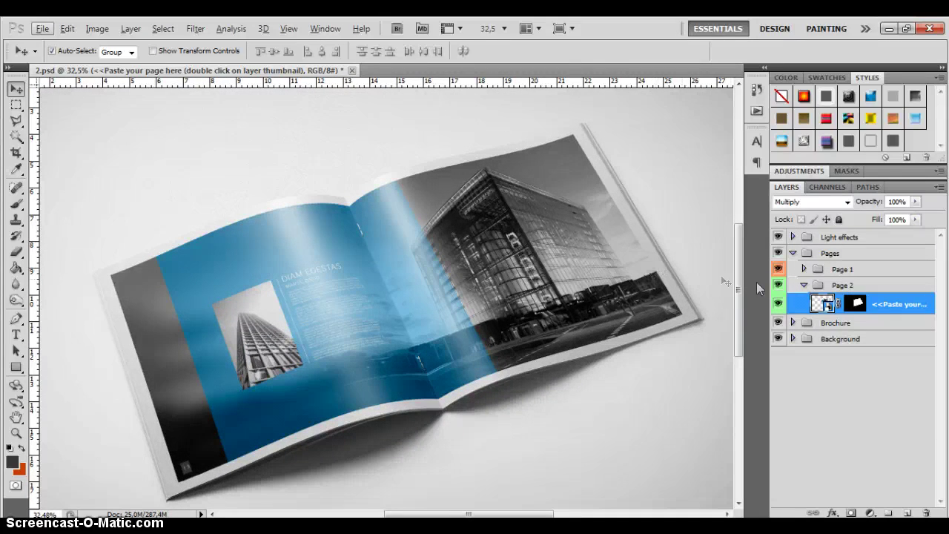
{"action": "left_click", "coordinate": [803, 285]}
{"action": "left_click", "coordinate": [792, 254]}
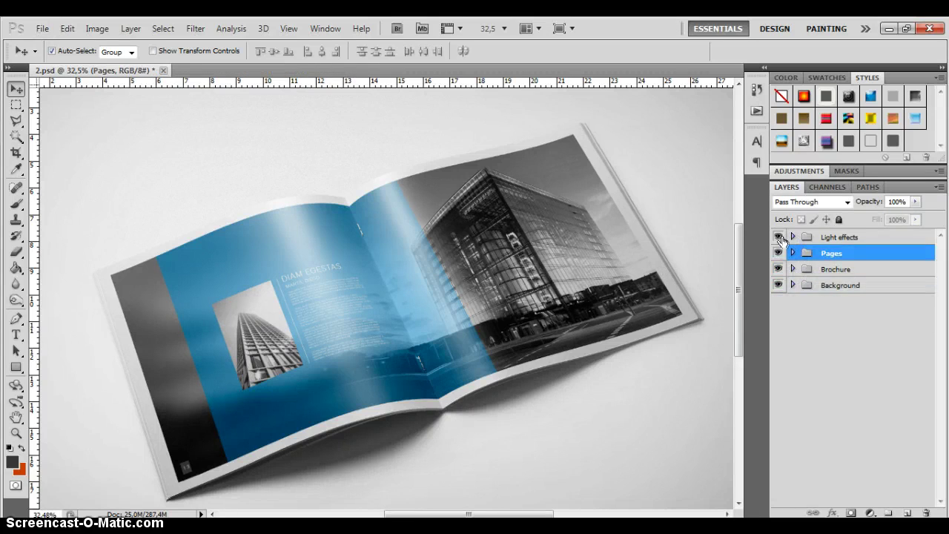
{"action": "left_click", "coordinate": [778, 238]}
{"action": "left_click", "coordinate": [777, 237]}
{"action": "left_click", "coordinate": [776, 237]}
{"action": "left_click", "coordinate": [777, 237]}
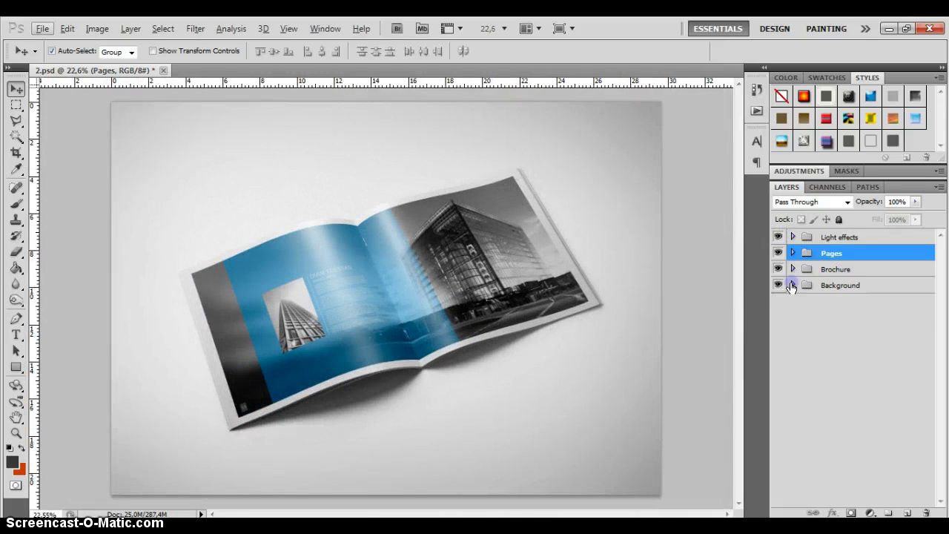
Expand Background and its Background shadow maps group, preview the Gray and Dark maps, and restore the Light map
{"action": "left_click", "coordinate": [791, 284]}
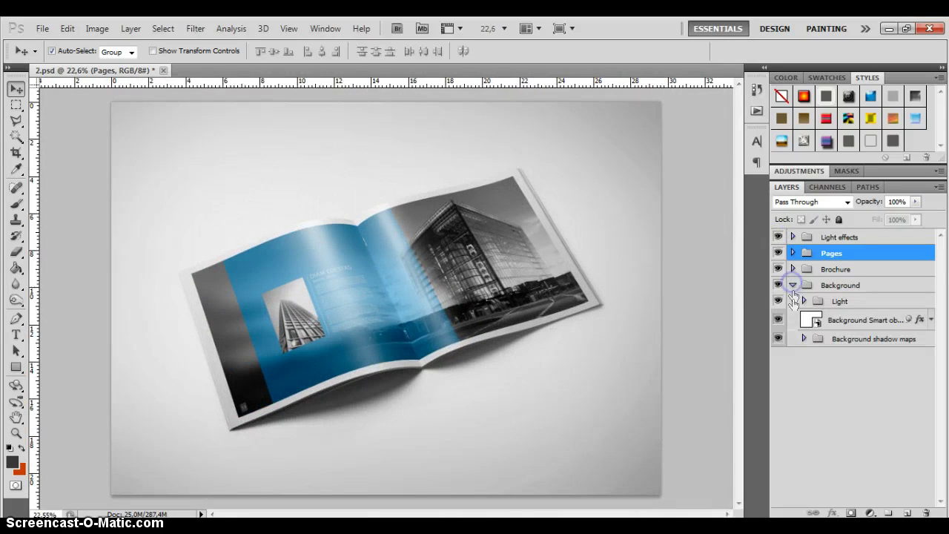
{"action": "left_click", "coordinate": [803, 338]}
{"action": "left_click", "coordinate": [777, 358]}
{"action": "left_click", "coordinate": [778, 379]}
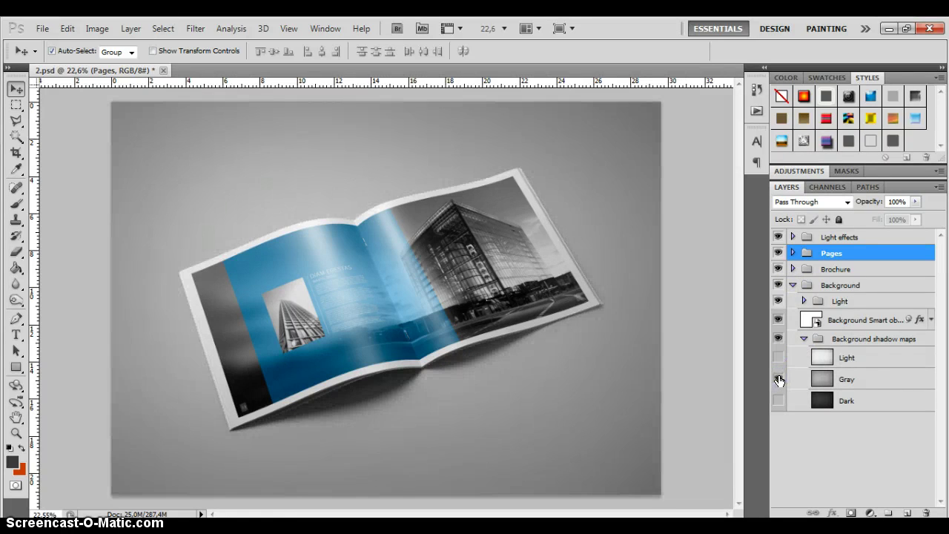
{"action": "left_click", "coordinate": [777, 379]}
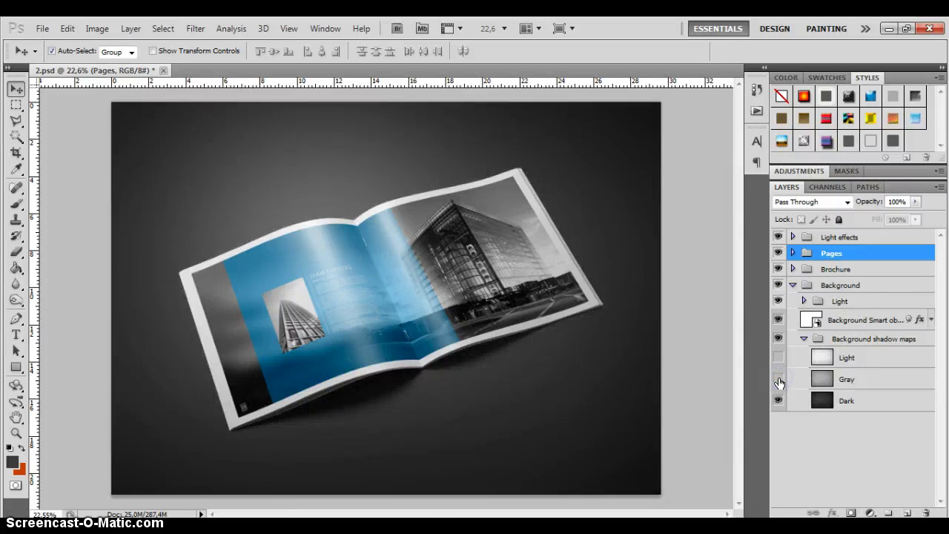
{"action": "left_click", "coordinate": [777, 380]}
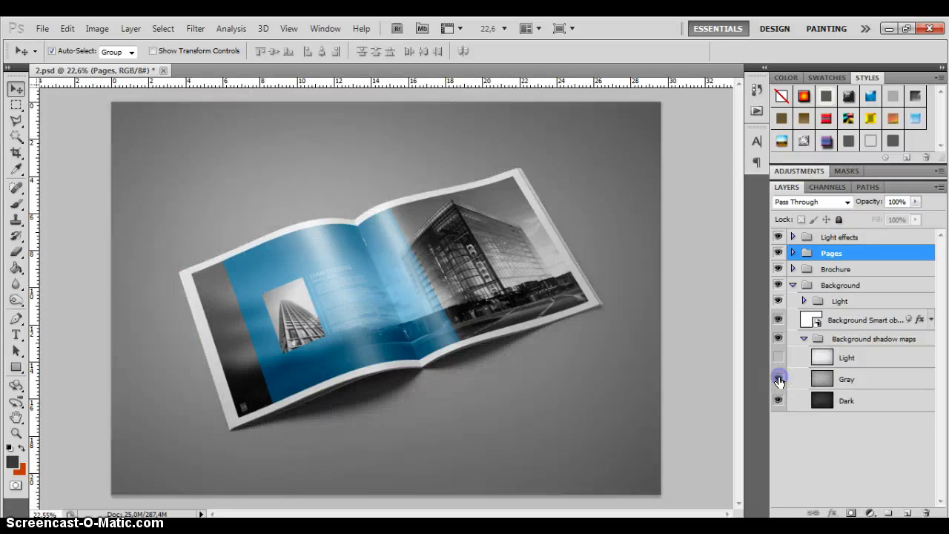
{"action": "left_click", "coordinate": [779, 357]}
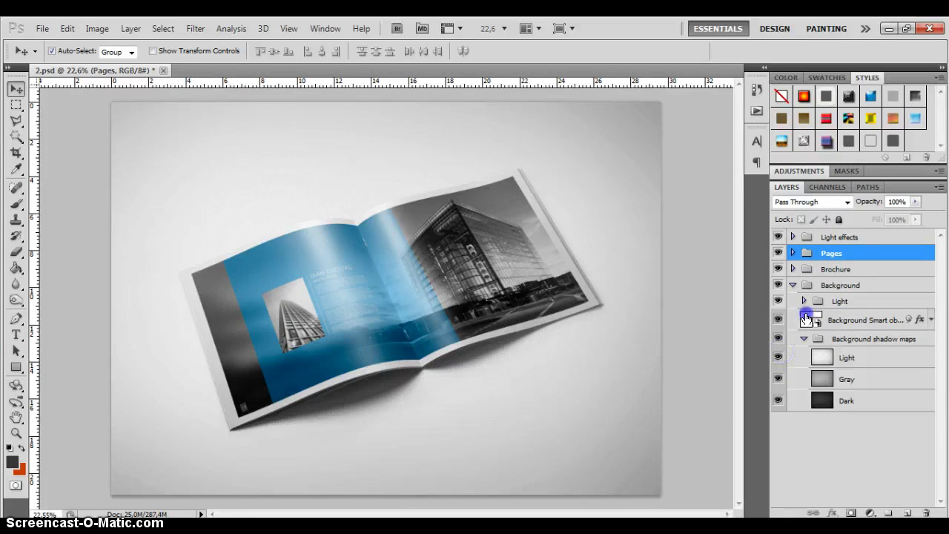
Open the Background Smart object of 2.psd for editing
{"action": "double_click", "coordinate": [806, 319]}
{"action": "left_click", "coordinate": [329, 193]}
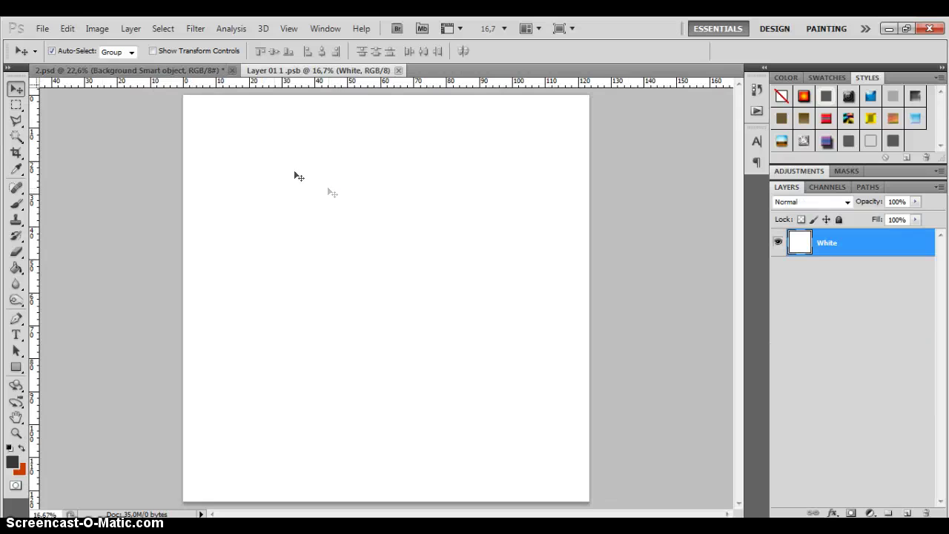
Place the Wooden Planks image from the background textures folder into the background smart object, and save and close it
{"action": "left_click", "coordinate": [42, 28]}
{"action": "left_click", "coordinate": [58, 304]}
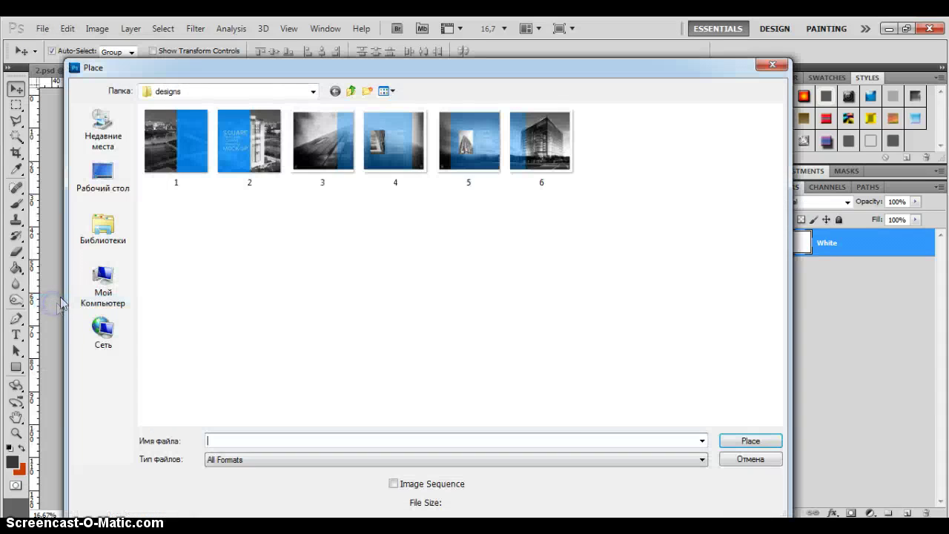
{"action": "left_click", "coordinate": [350, 90]}
{"action": "double_click", "coordinate": [181, 142]}
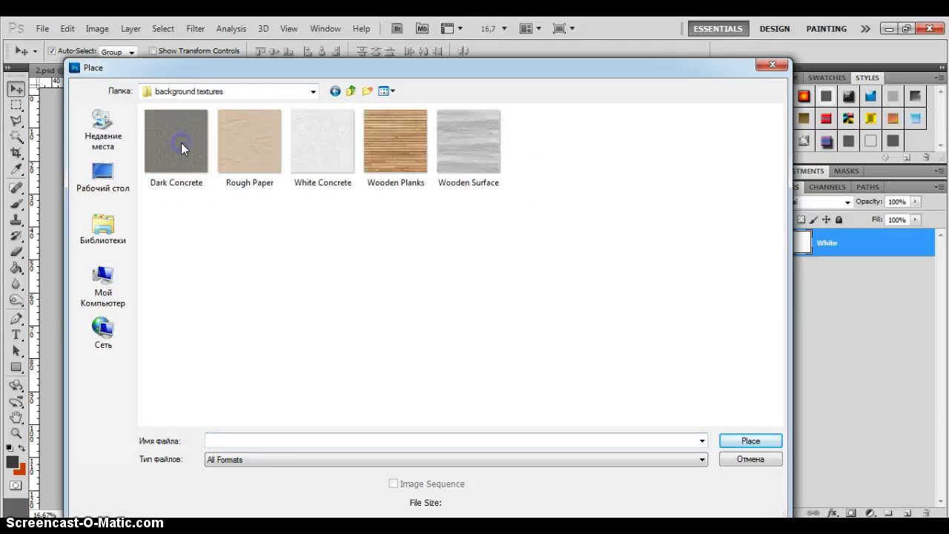
{"action": "double_click", "coordinate": [392, 139]}
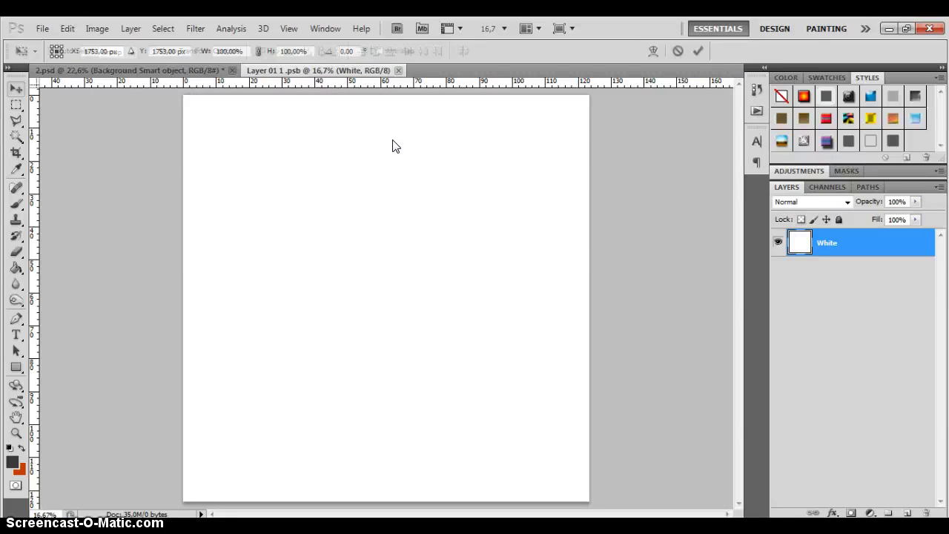
{"action": "key", "text": "Return"}
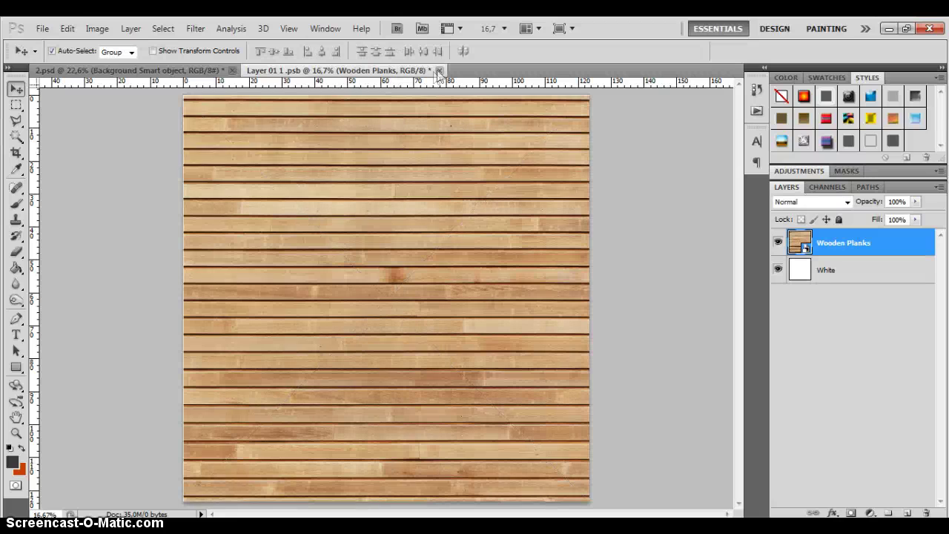
{"action": "left_click", "coordinate": [434, 70]}
{"action": "left_click", "coordinate": [228, 164]}
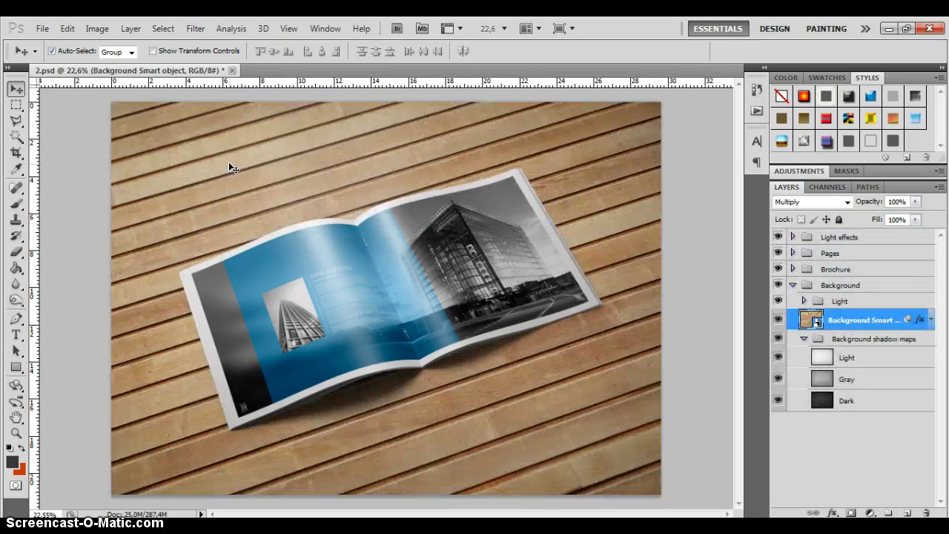
Examine the brochure's edges, spine, staples and shadows on the wooden background up close, ending with the whole mock-up in view
{"action": "scroll", "coordinate": [426, 399], "scroll_direction": "up", "scroll_amount": 1}
{"action": "scroll", "coordinate": [426, 399], "scroll_direction": "up", "scroll_amount": 4}
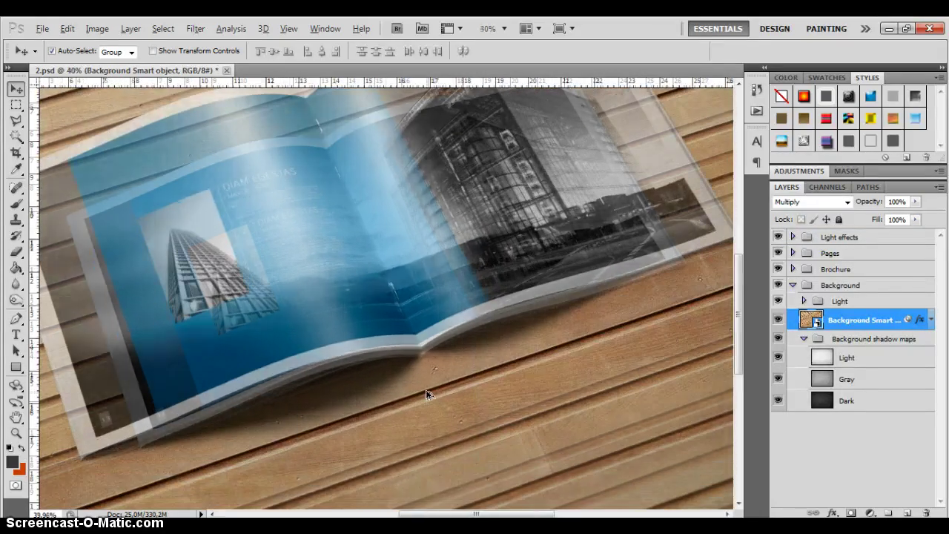
{"action": "scroll", "coordinate": [423, 389], "scroll_direction": "up", "scroll_amount": 2}
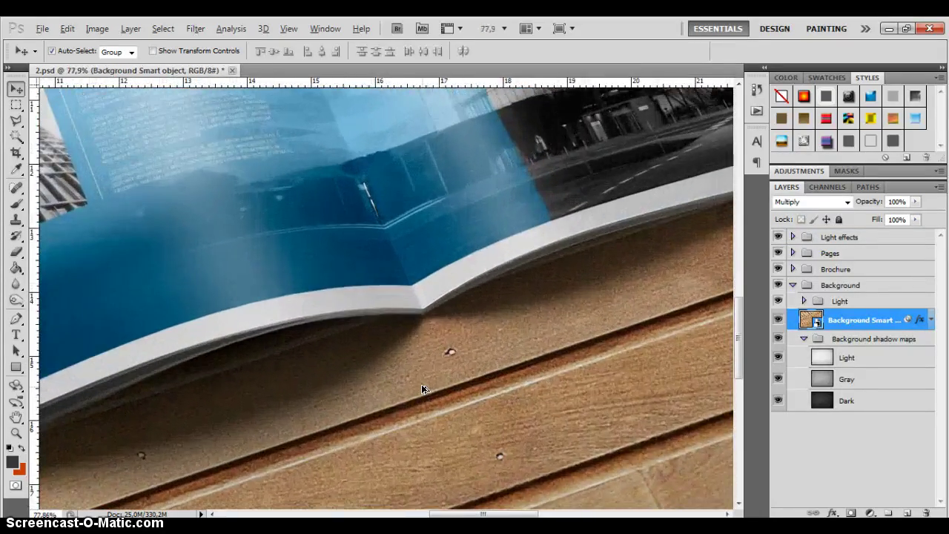
{"action": "scroll", "coordinate": [415, 378], "scroll_direction": "up", "scroll_amount": 5}
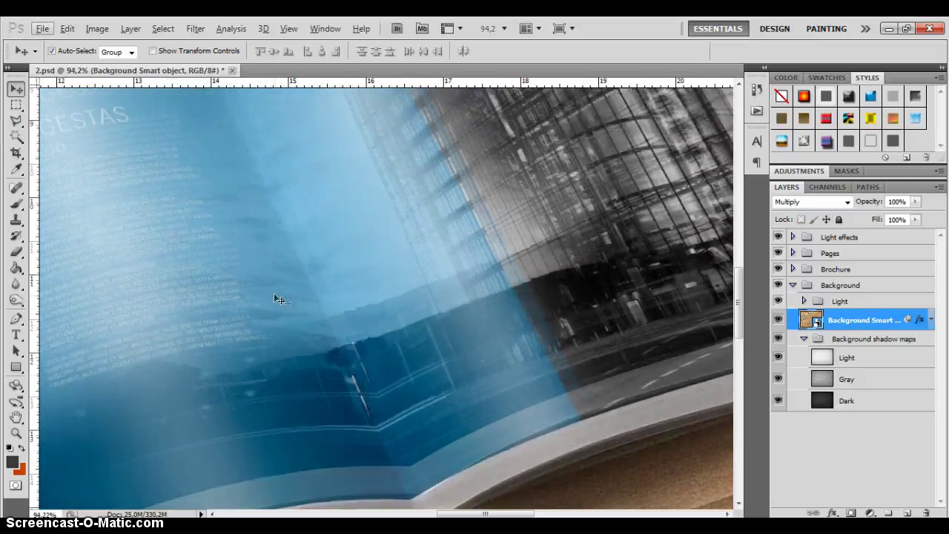
{"action": "scroll", "coordinate": [133, 181], "scroll_direction": "up", "scroll_amount": 1}
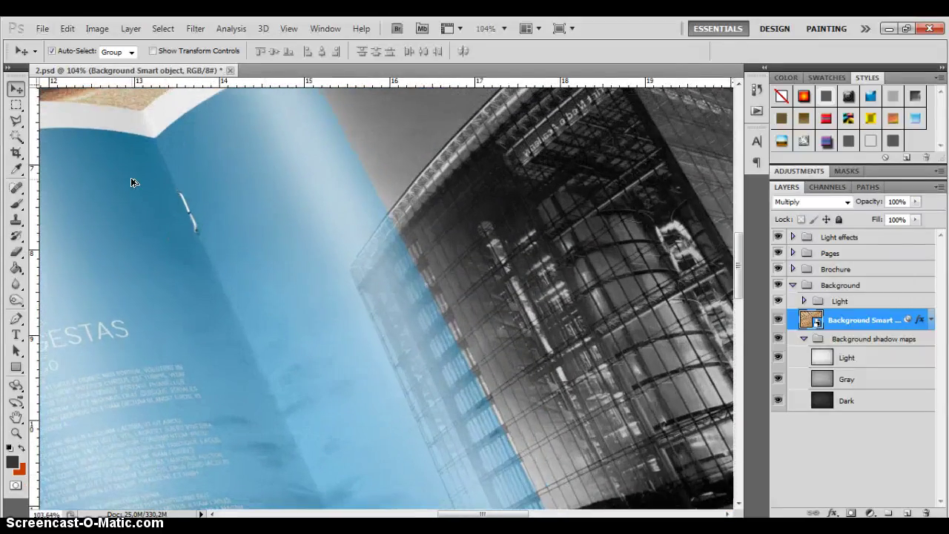
{"action": "scroll", "coordinate": [198, 220], "scroll_direction": "down", "scroll_amount": 2}
{"action": "scroll", "coordinate": [223, 256], "scroll_direction": "down", "scroll_amount": 5}
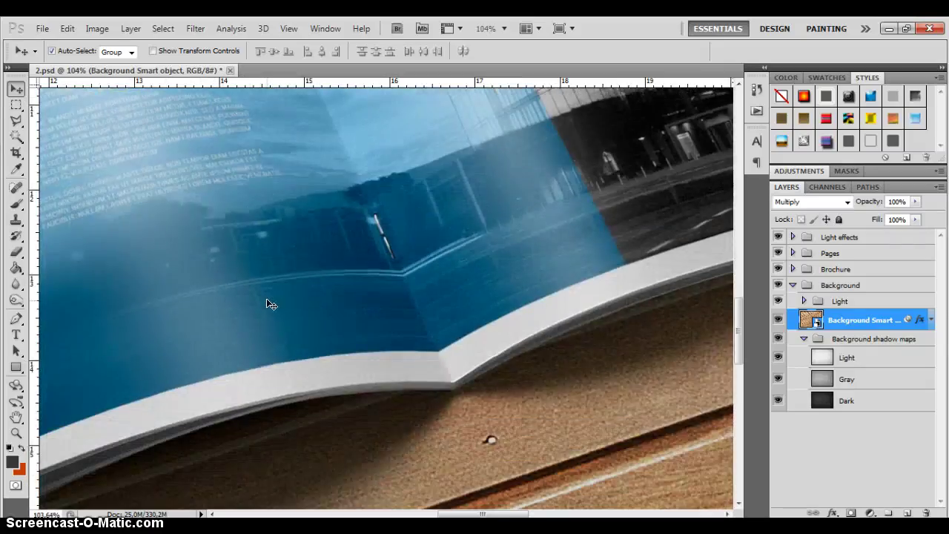
{"action": "scroll", "coordinate": [267, 300], "scroll_direction": "down", "scroll_amount": 1}
{"action": "scroll", "coordinate": [430, 517], "scroll_direction": "up", "scroll_amount": 3}
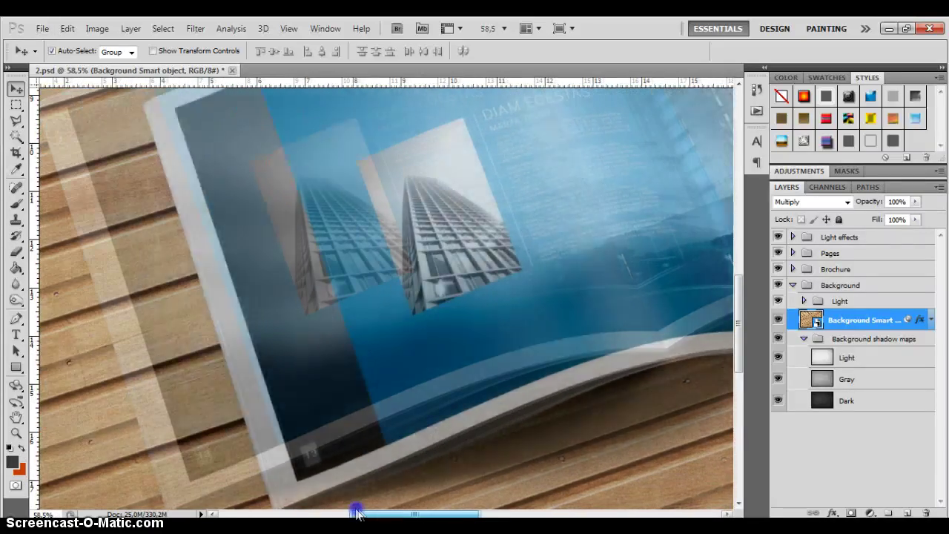
{"action": "scroll", "coordinate": [277, 450], "scroll_direction": "up", "scroll_amount": 2}
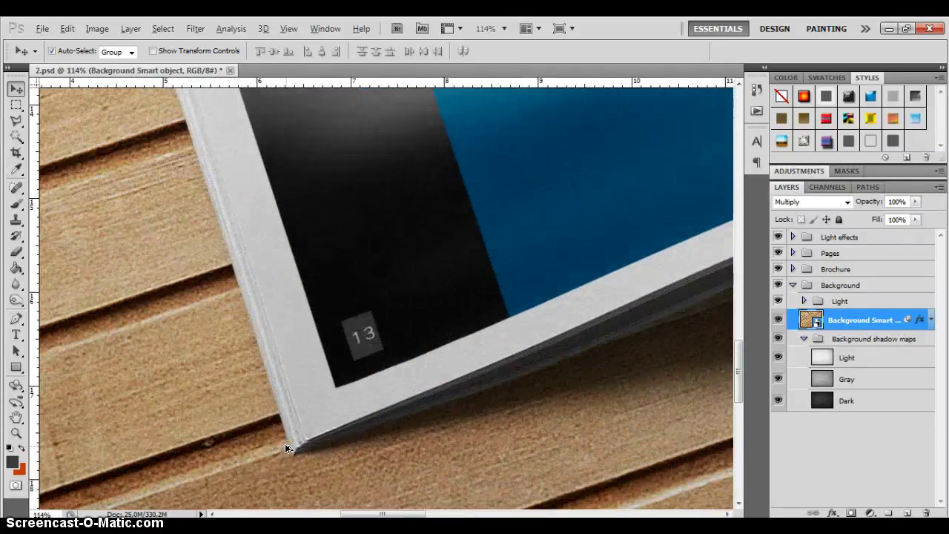
{"action": "scroll", "coordinate": [257, 418], "scroll_direction": "up", "scroll_amount": 5}
{"action": "scroll", "coordinate": [199, 304], "scroll_direction": "down", "scroll_amount": 6}
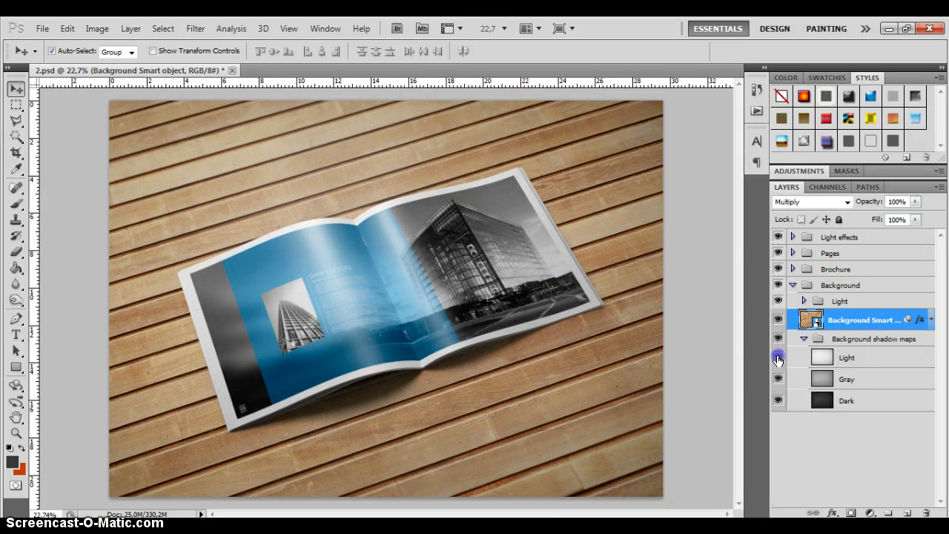
Preview the Gray and Dark shadow maps on the wooden background, restore the Gray and Light maps, and close 2.psd
{"action": "left_click", "coordinate": [777, 358]}
{"action": "left_click", "coordinate": [777, 379]}
{"action": "left_click", "coordinate": [778, 379]}
{"action": "left_click", "coordinate": [776, 358]}
{"action": "left_click", "coordinate": [232, 70]}
{"action": "left_click", "coordinate": [279, 160]}
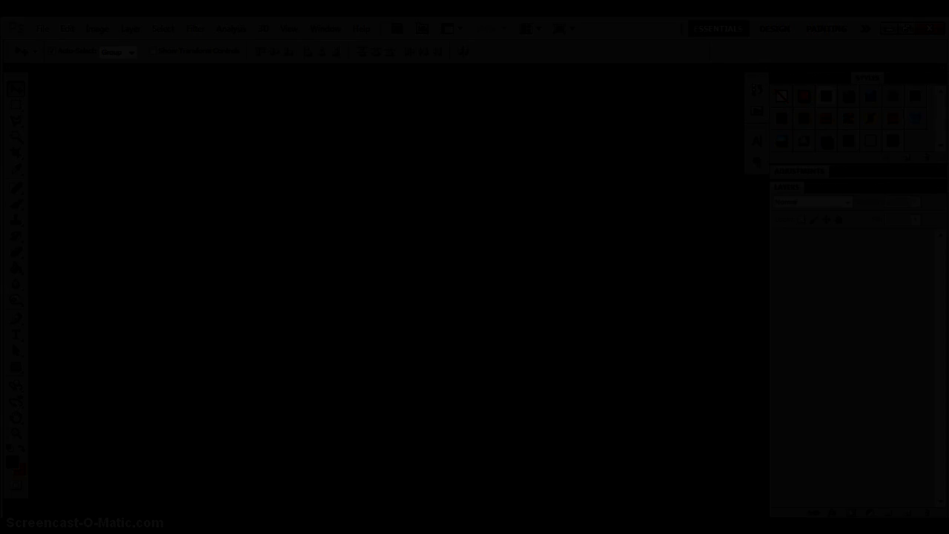